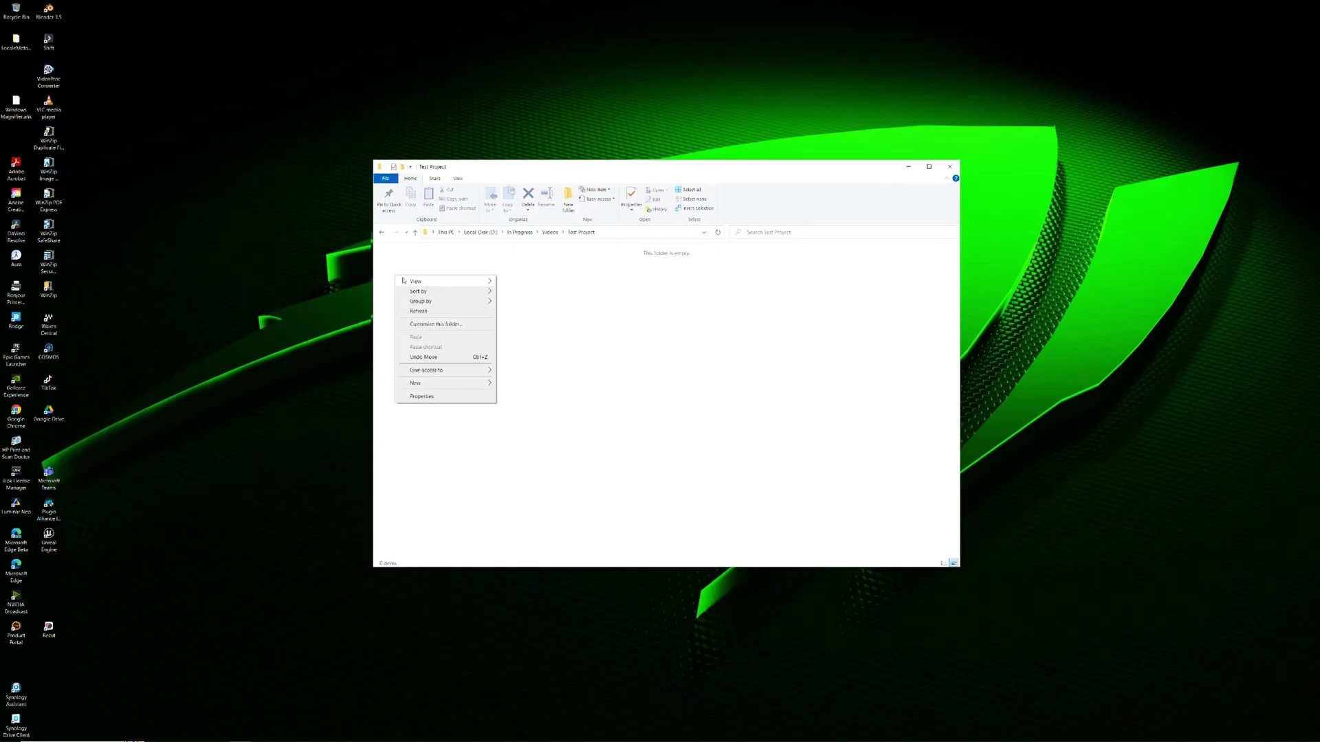
- Name the new Test Project folders Footage and Audio
type("Footage")
key("Return")
right_click(330, 363)
mouse_move(366, 552)
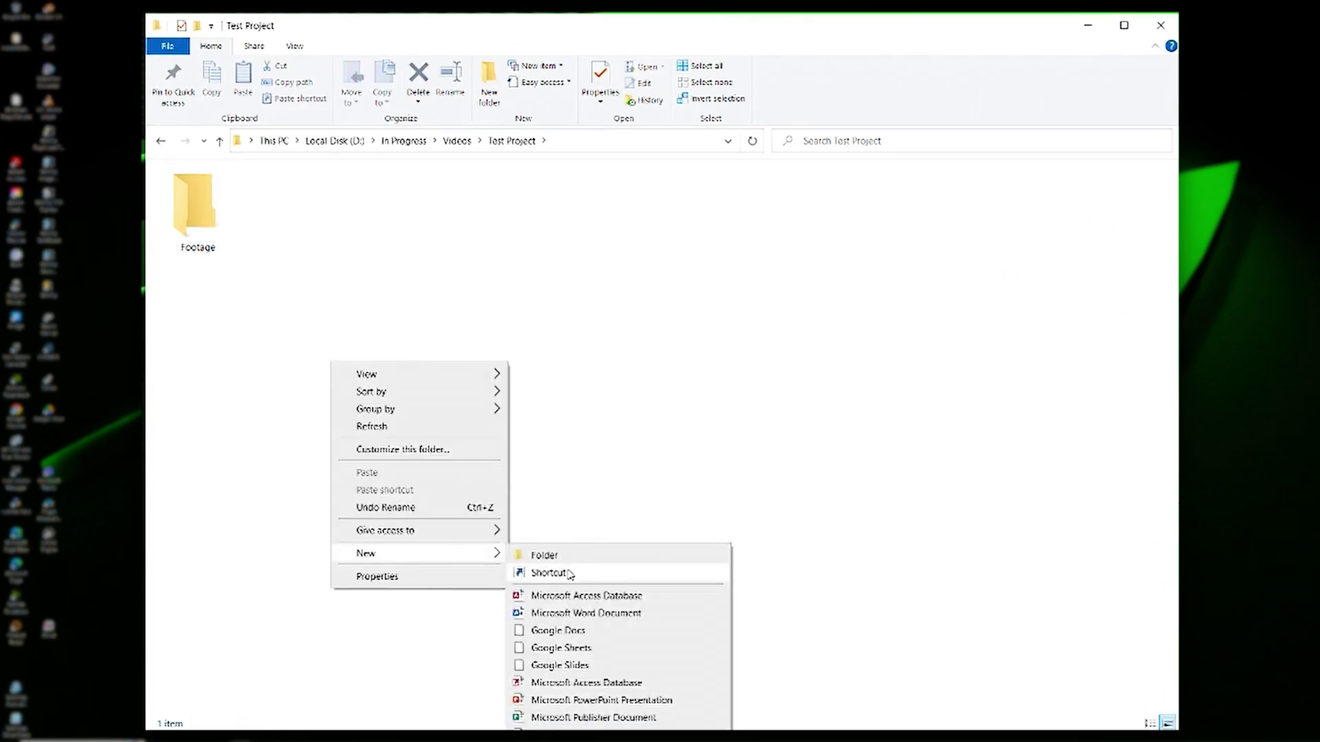
left_click(543, 552)
type("Audio")
key("Return")
- Create a third Test Project folder, then a B-Roll folder inside Footage
right_click(275, 396)
mouse_move(364, 585)
left_click(495, 588)
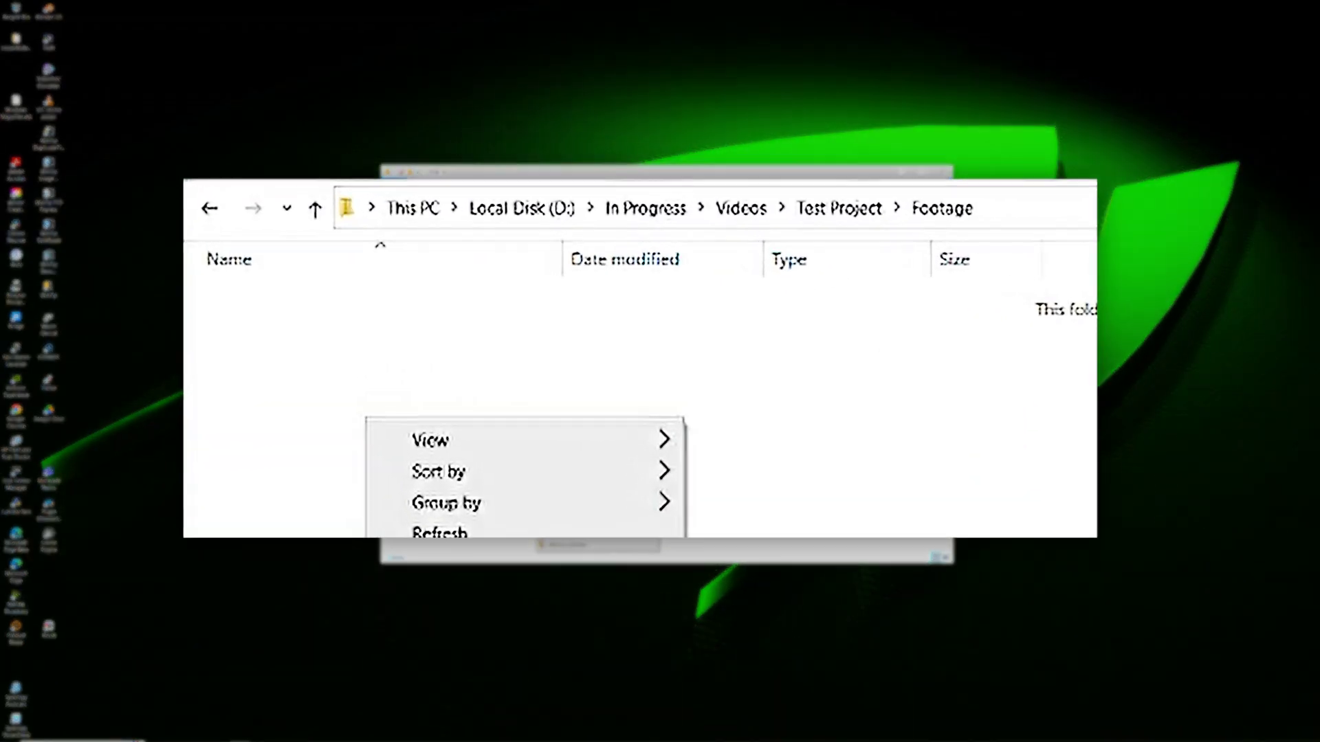
key("ctrl+shift+n")
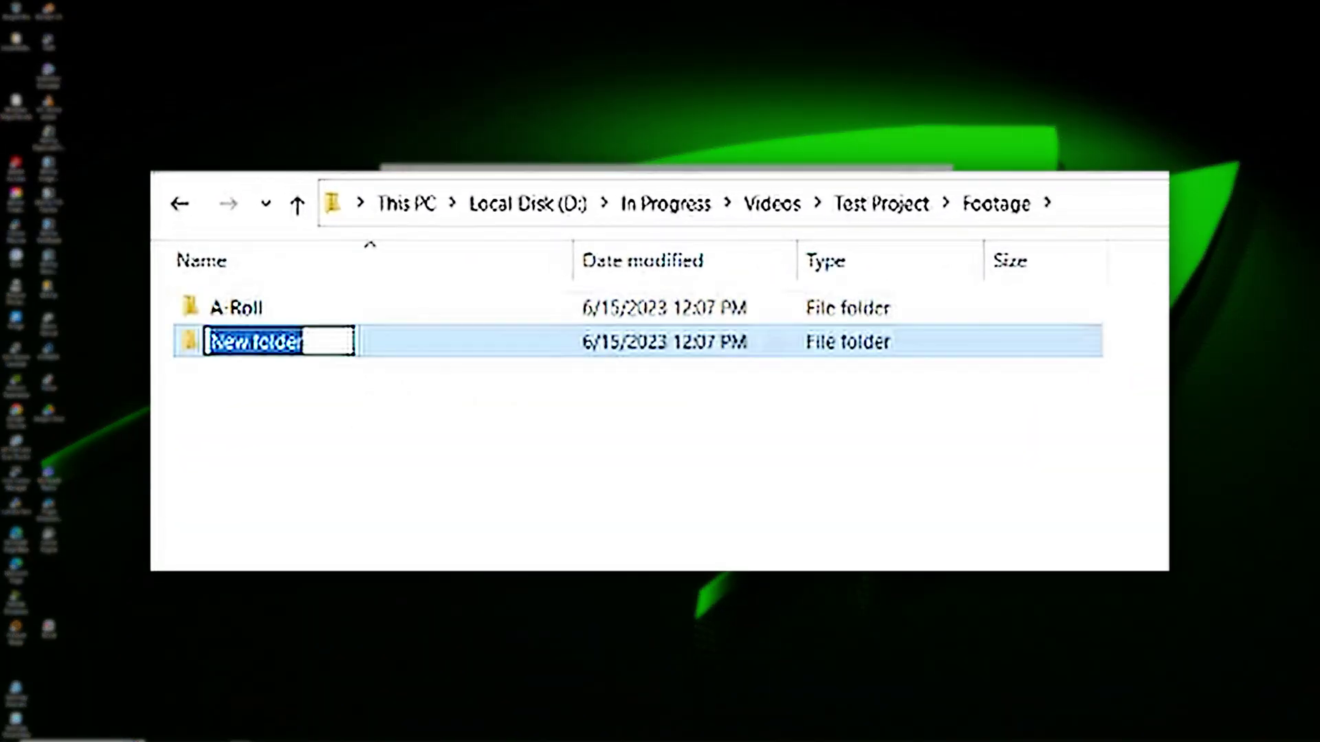
type("B-Roll")
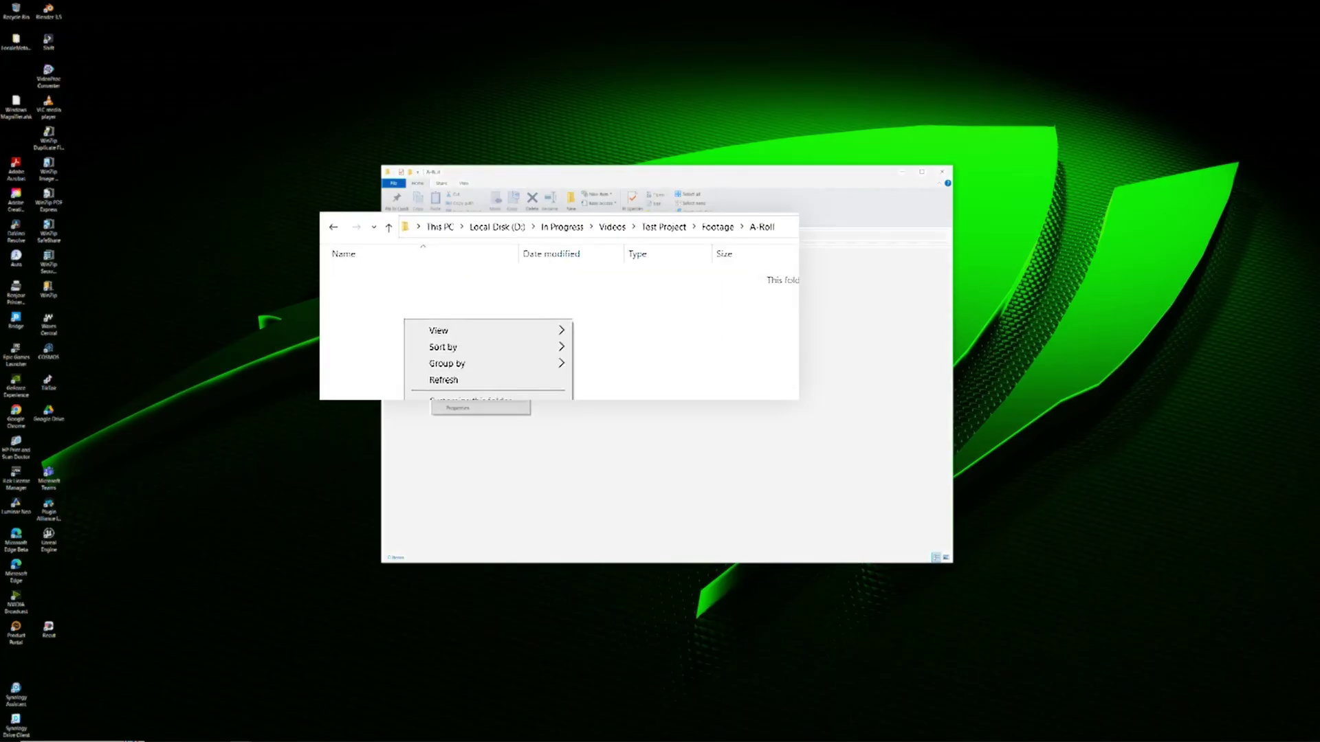
- Create Pocket 6K and ZV-1 folders inside A-Roll
key("ctrl+shift+n")
type("Racer")
key("Return")
key("ctrl+shift+n")
type("ZV-1")
key("Return")
- In B-Roll, create the Pocket 6K, ZV-1 and iPhone 13 Pro camera folders
key("alt+Up")
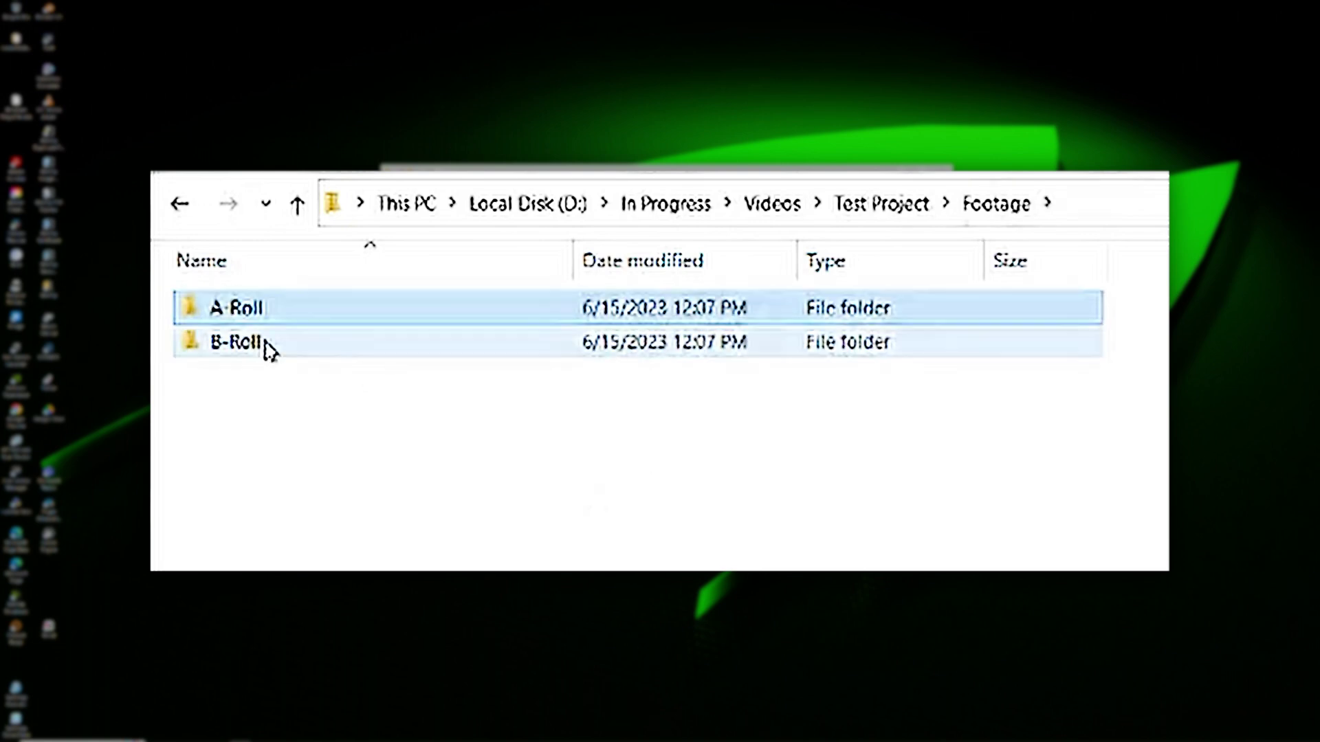
double_click(265, 348)
right_click(442, 447)
key("ctrl+shift+n")
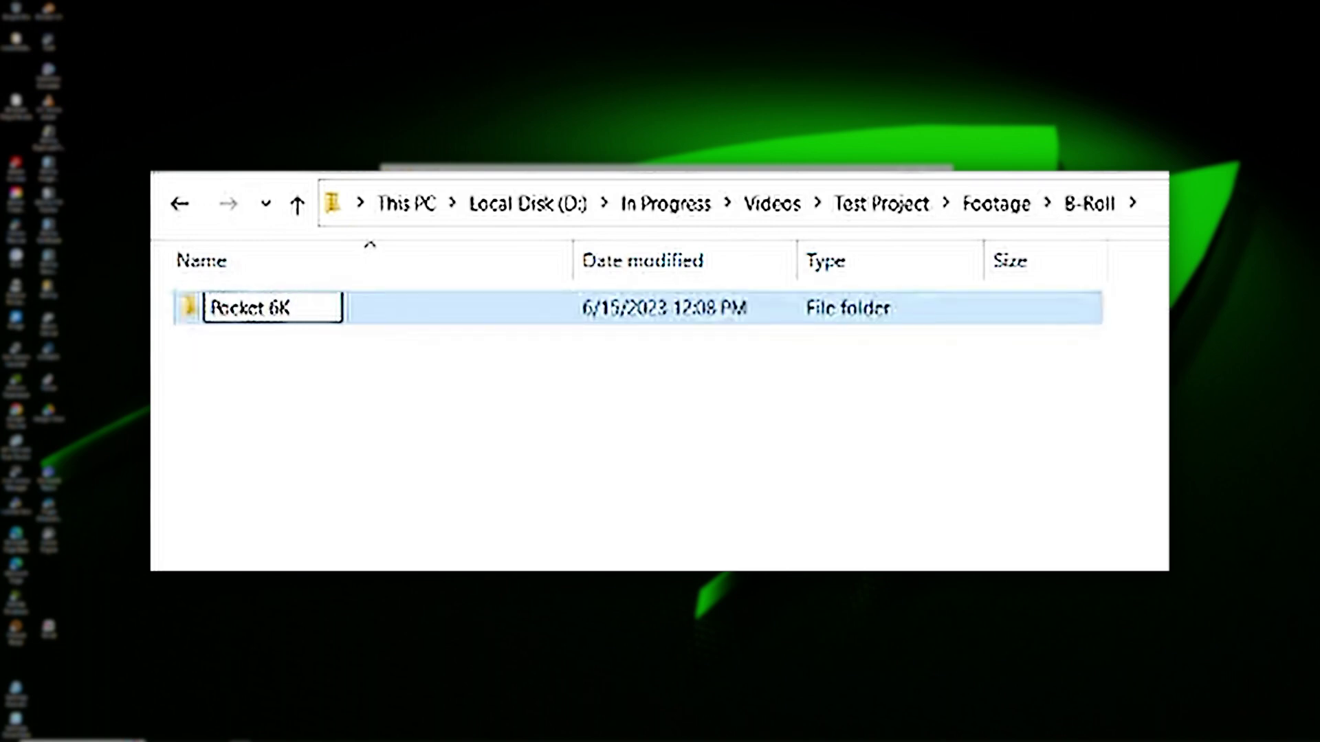
right_click(189, 388)
key("ctrl+shift+n")
type("ZV-1")
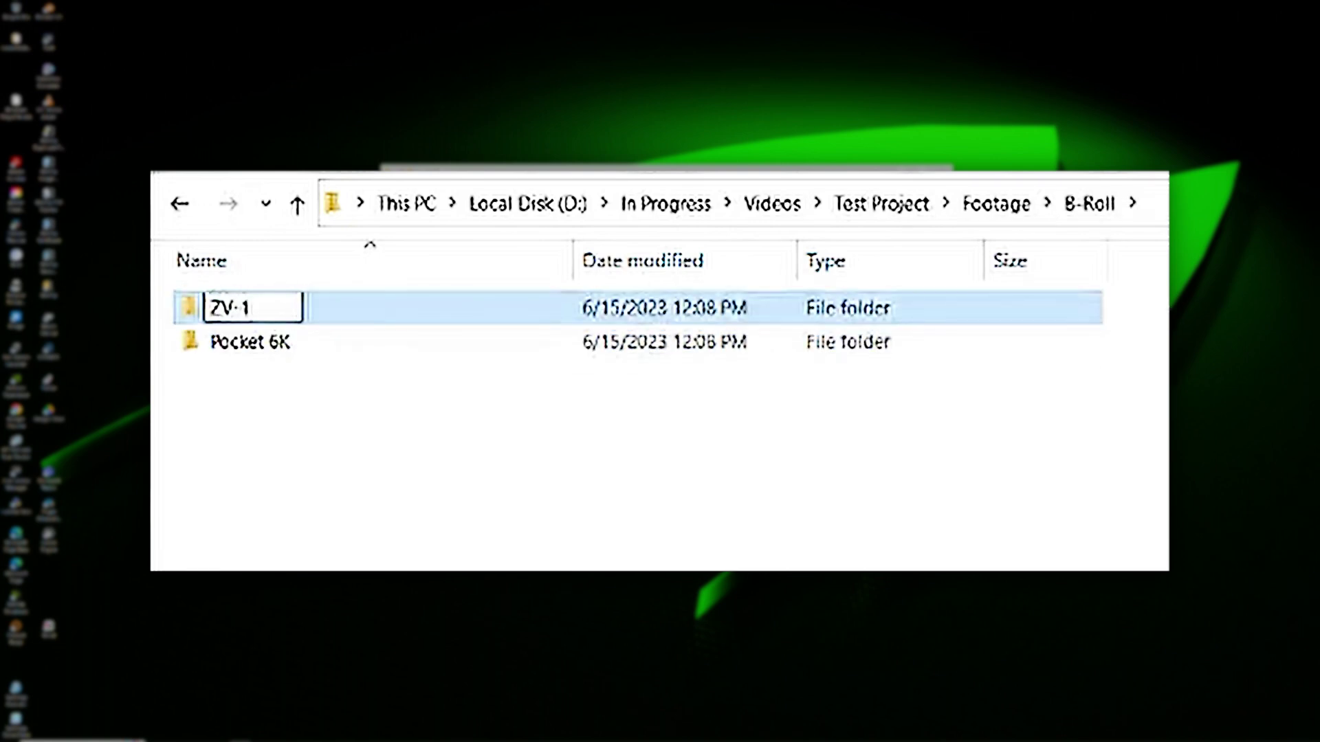
right_click(313, 500)
key("ctrl+shift+n")
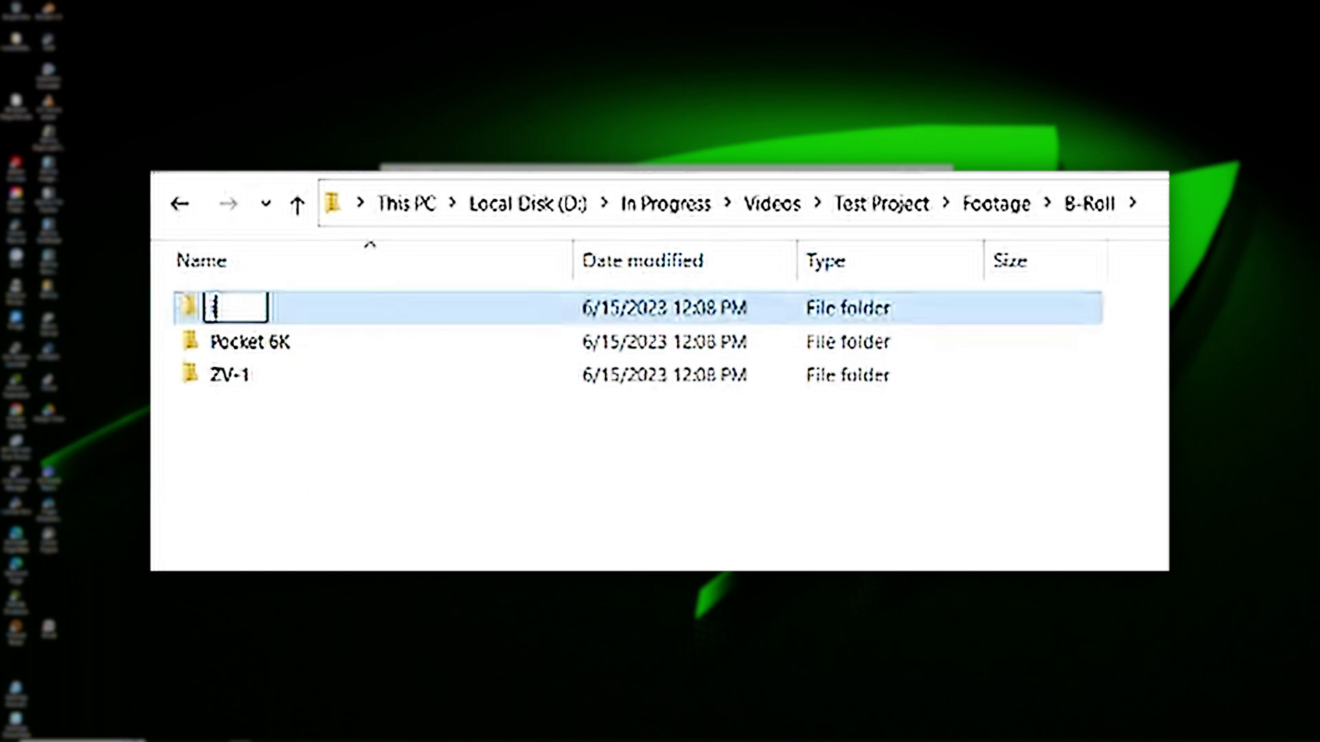
right_click(342, 510)
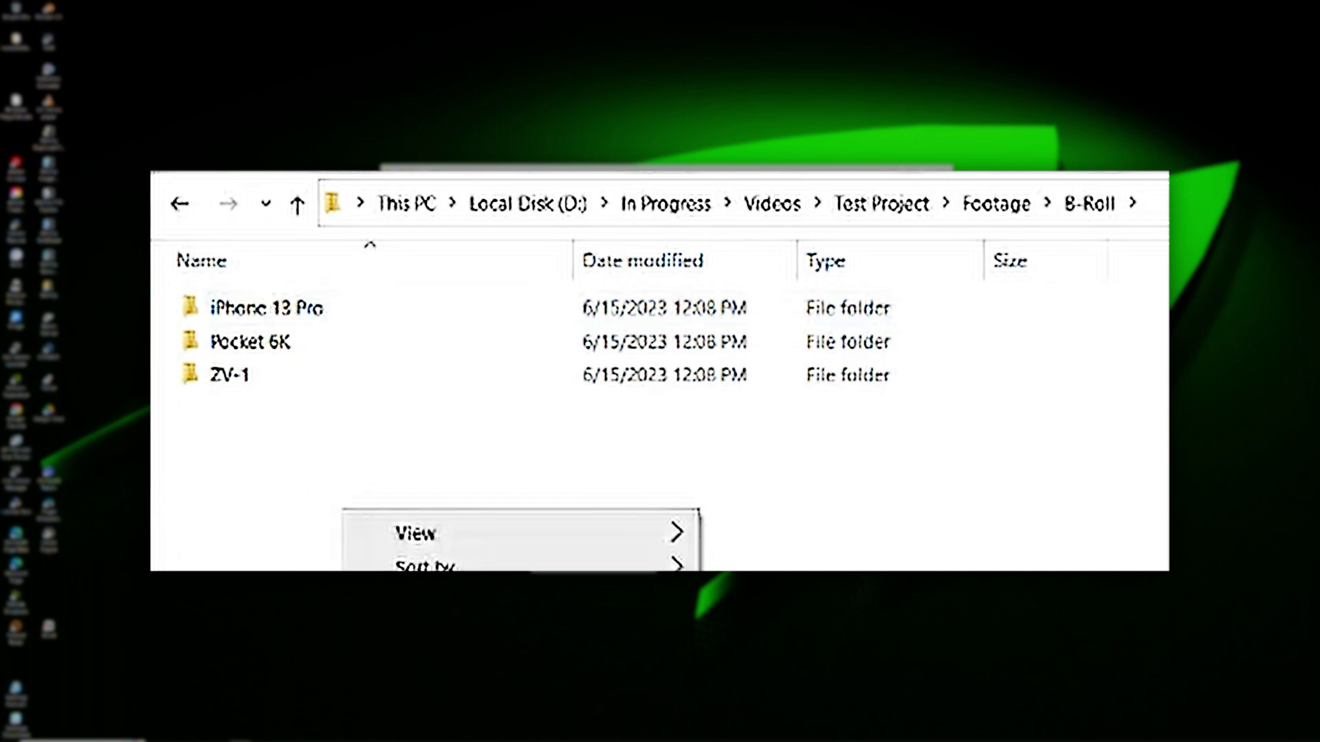
- Add Stock Footage and Screen Recordings folders to B-Roll
key("ctrl+shift+n")
type("Stock F")
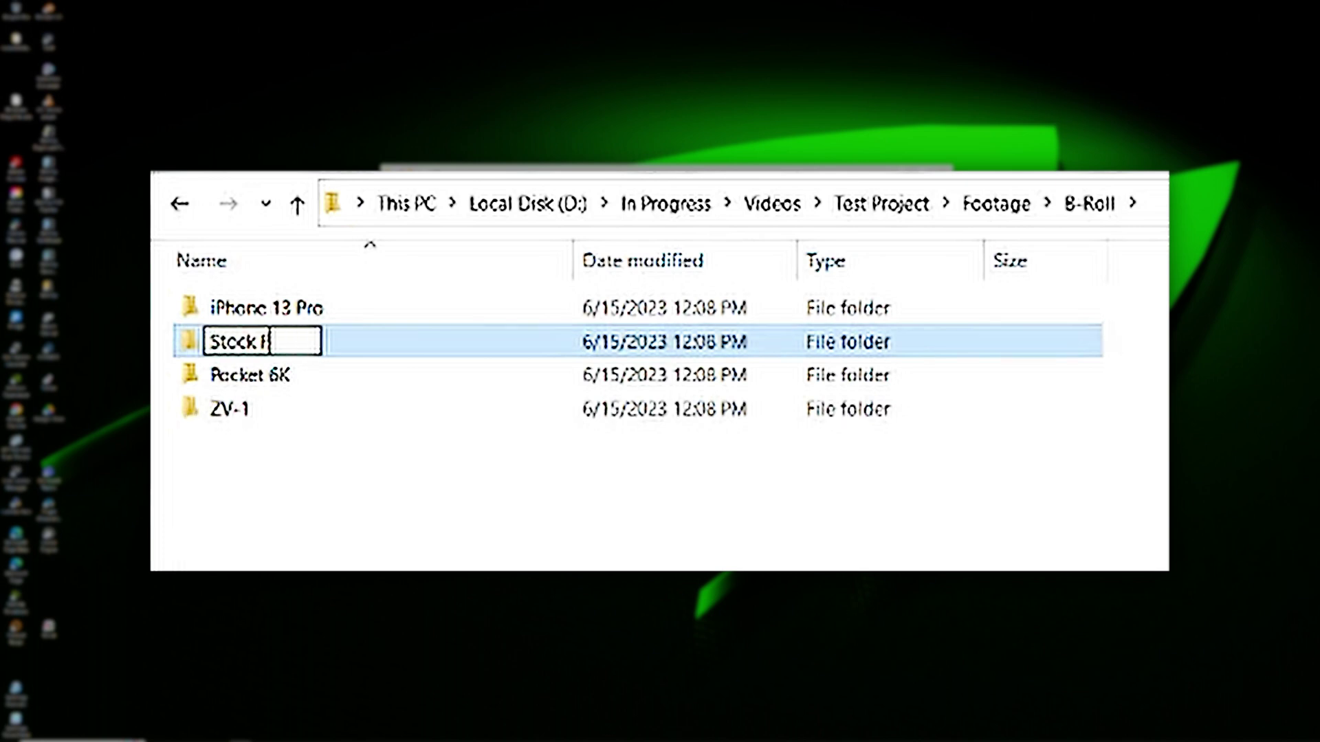
type("ootage")
key("Return")
key("ctrl+shift+n")
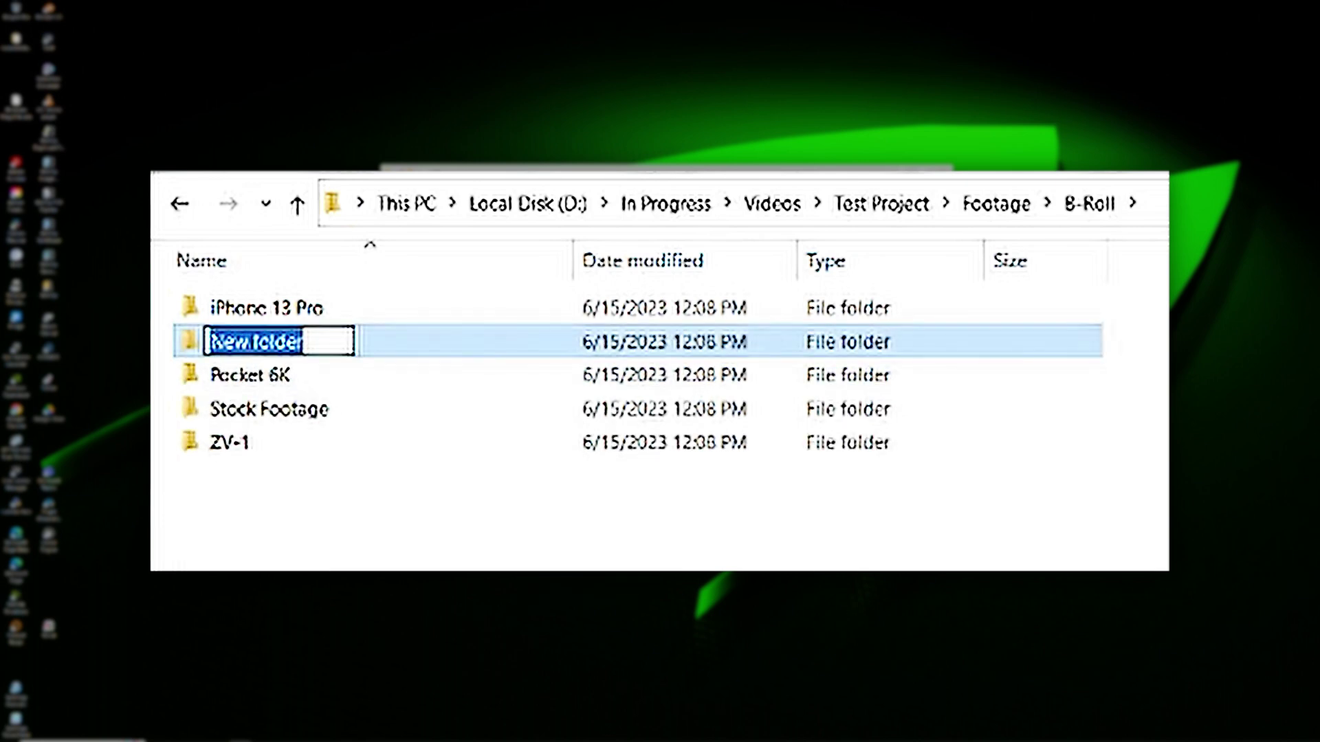
type("Screen Recordings")
key("Return")
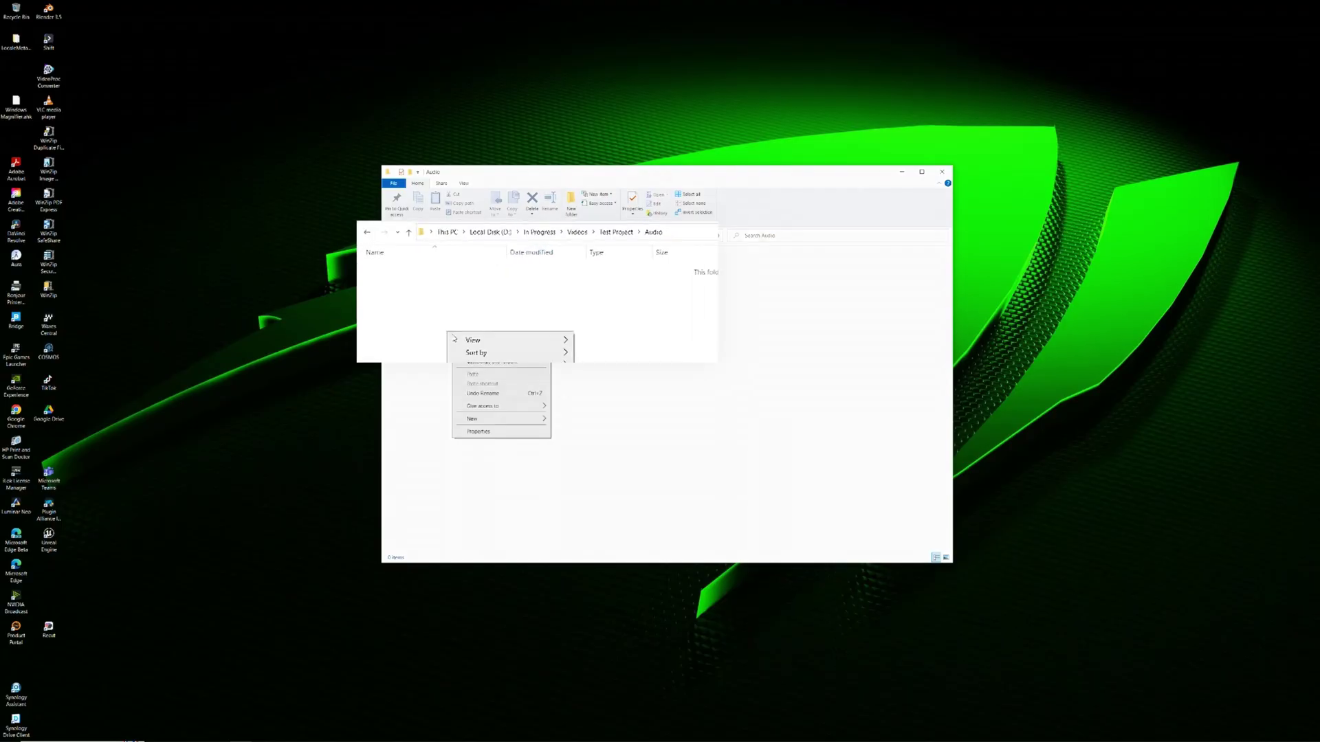
- Create Dialog, Music and Sound Effects folders inside Audio
key("ctrl+shift+n")
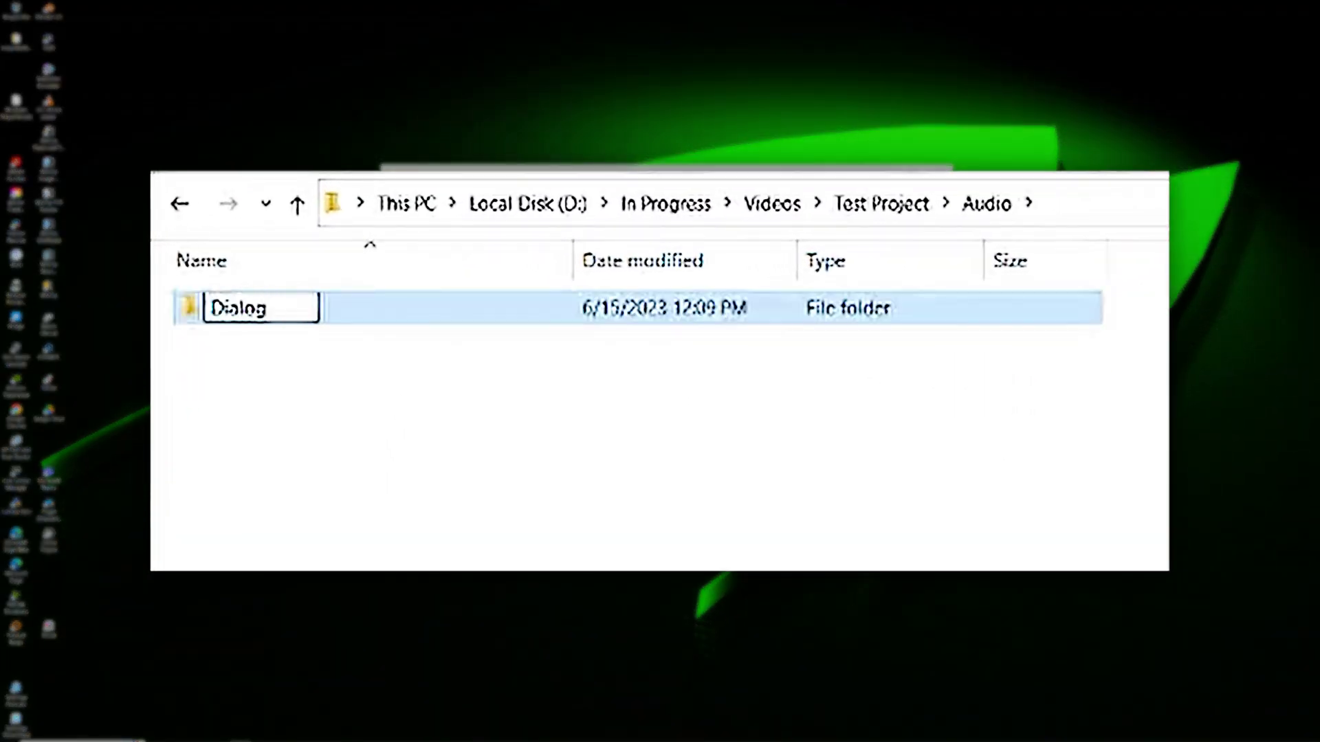
key("ctrl+shift+n")
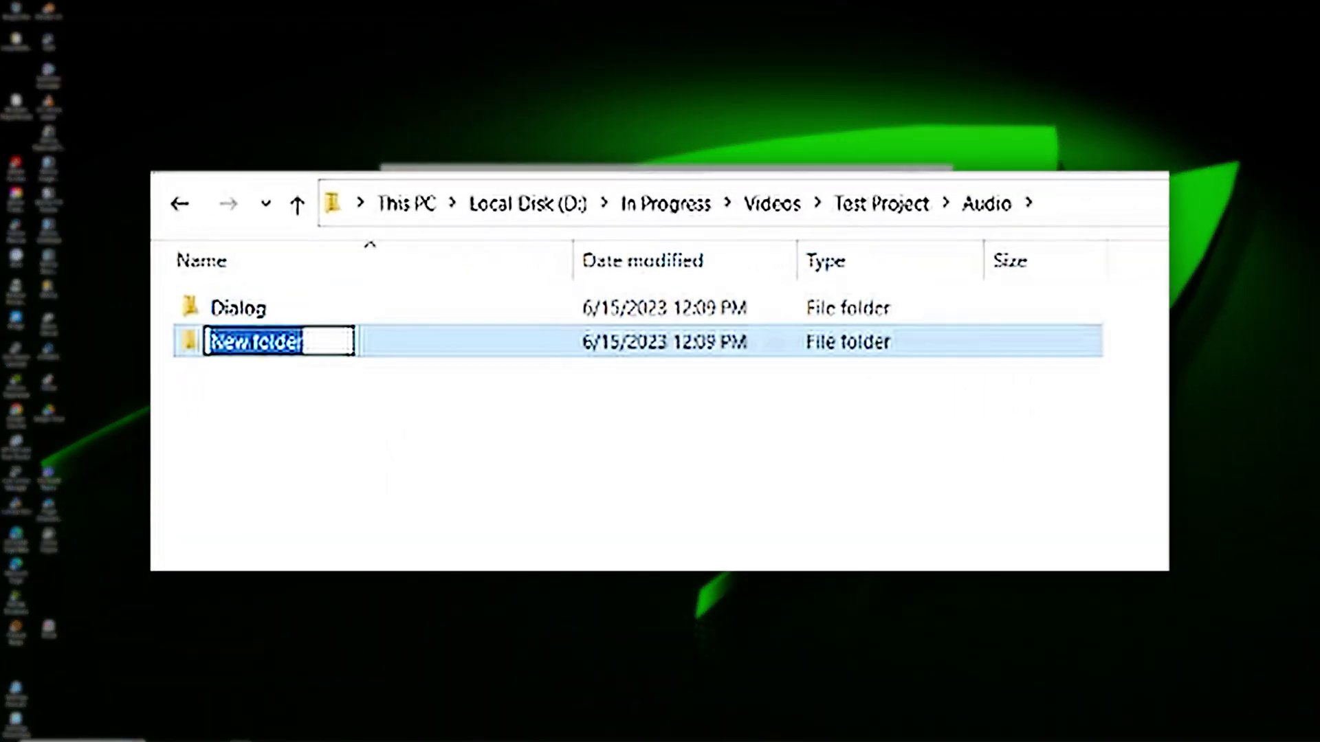
right_click(248, 537)
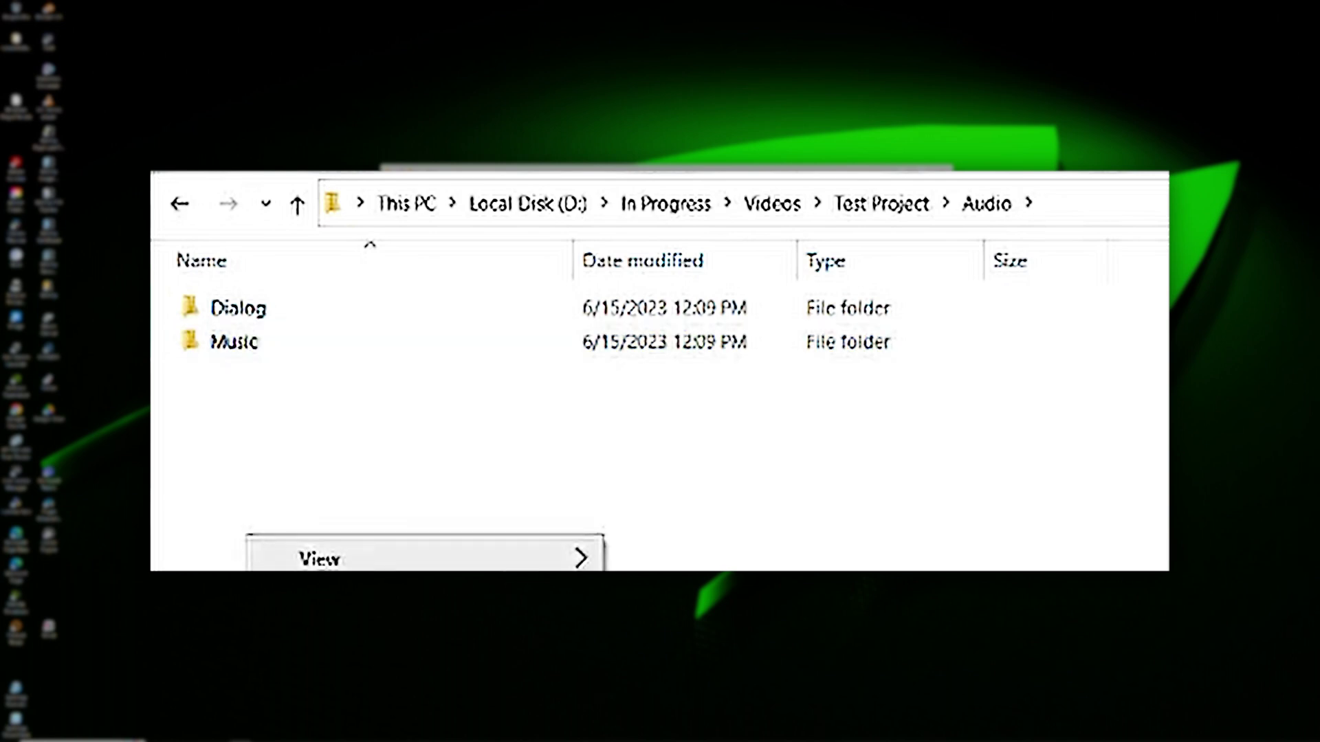
key("ctrl+shift+n")
type("Sound Effects")
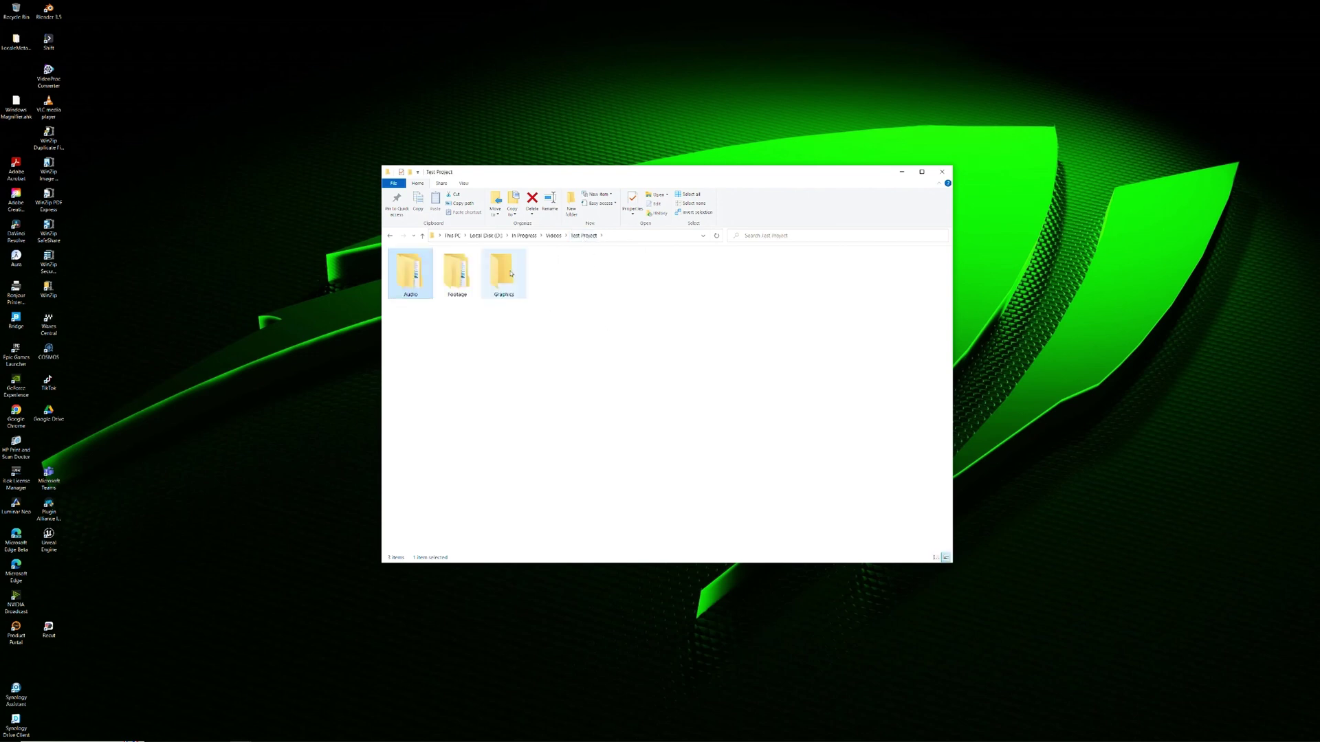
- Create Motion and Stationary folders inside Graphics
right_click(460, 300)
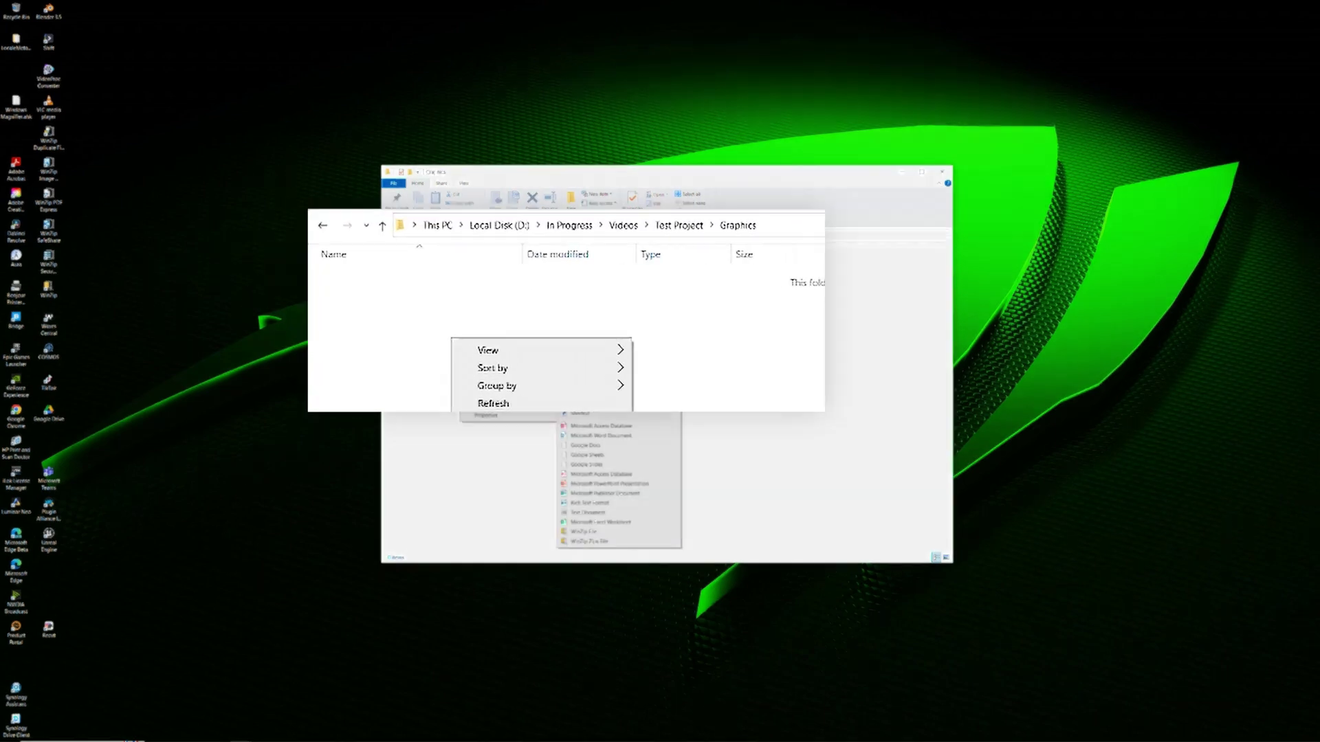
left_click(598, 389)
type("Motion")
key("Return")
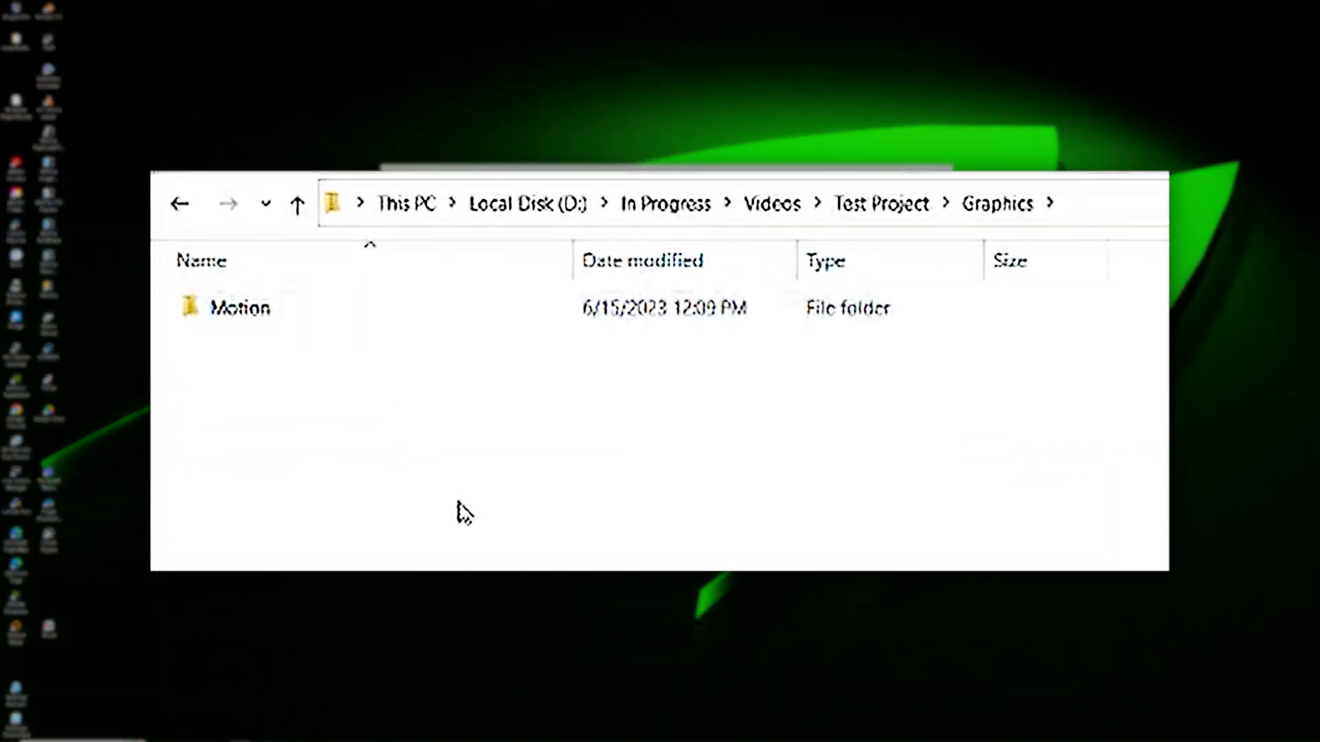
right_click(464, 513)
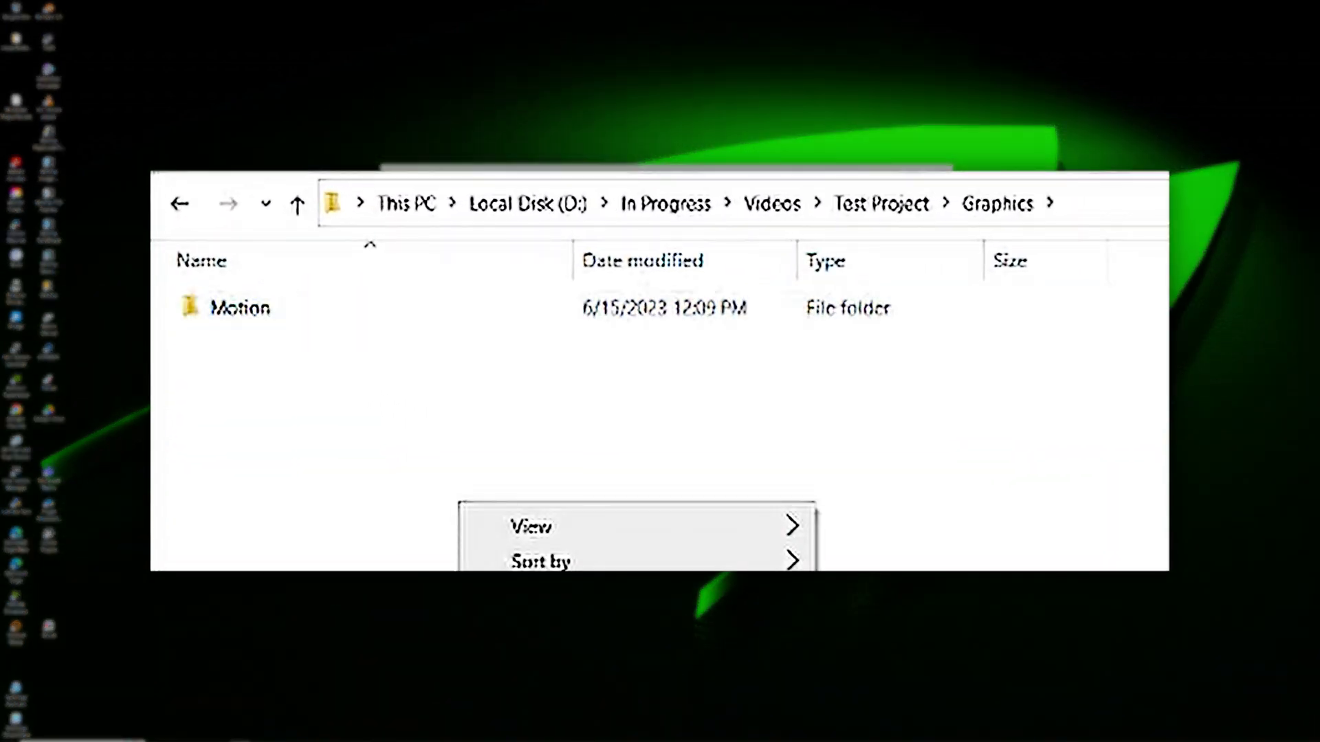
key("ctrl+shift+n")
type("Stationary")
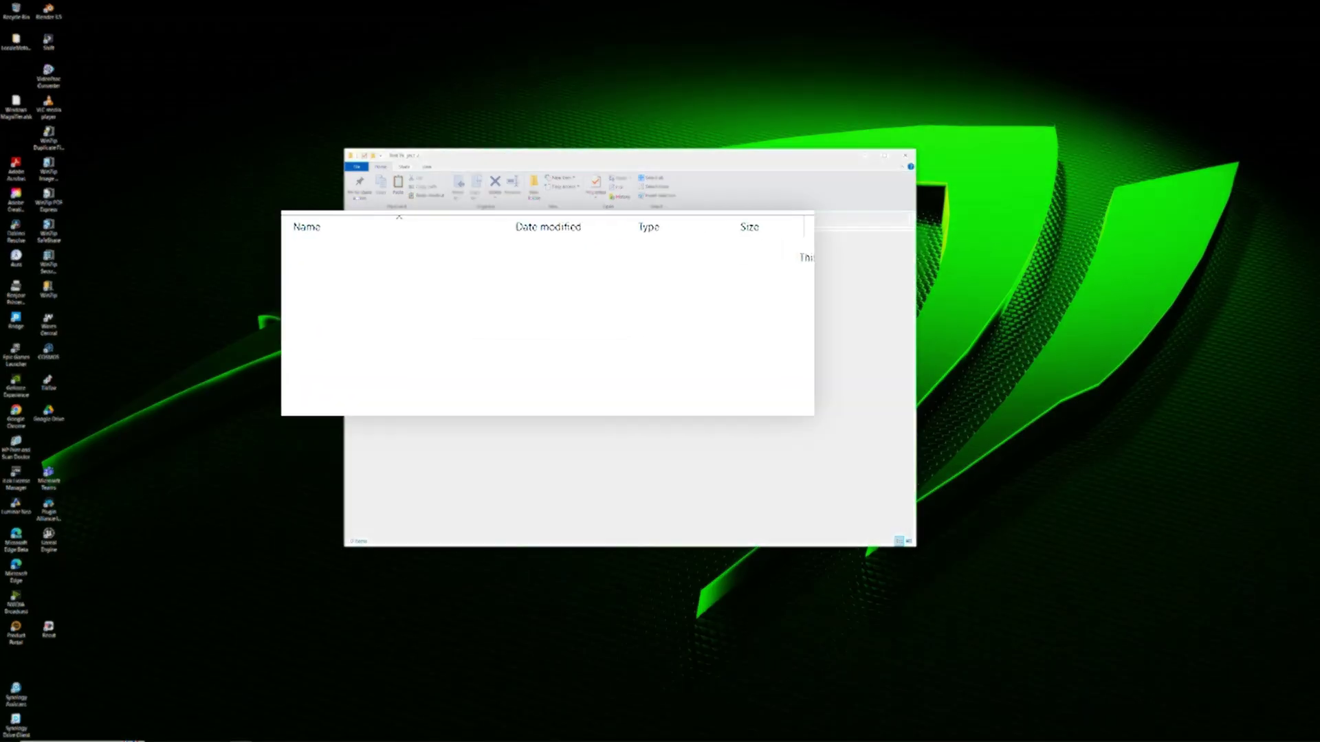
- Create the Sketch folder and another new folder beside it
right_click(314, 345)
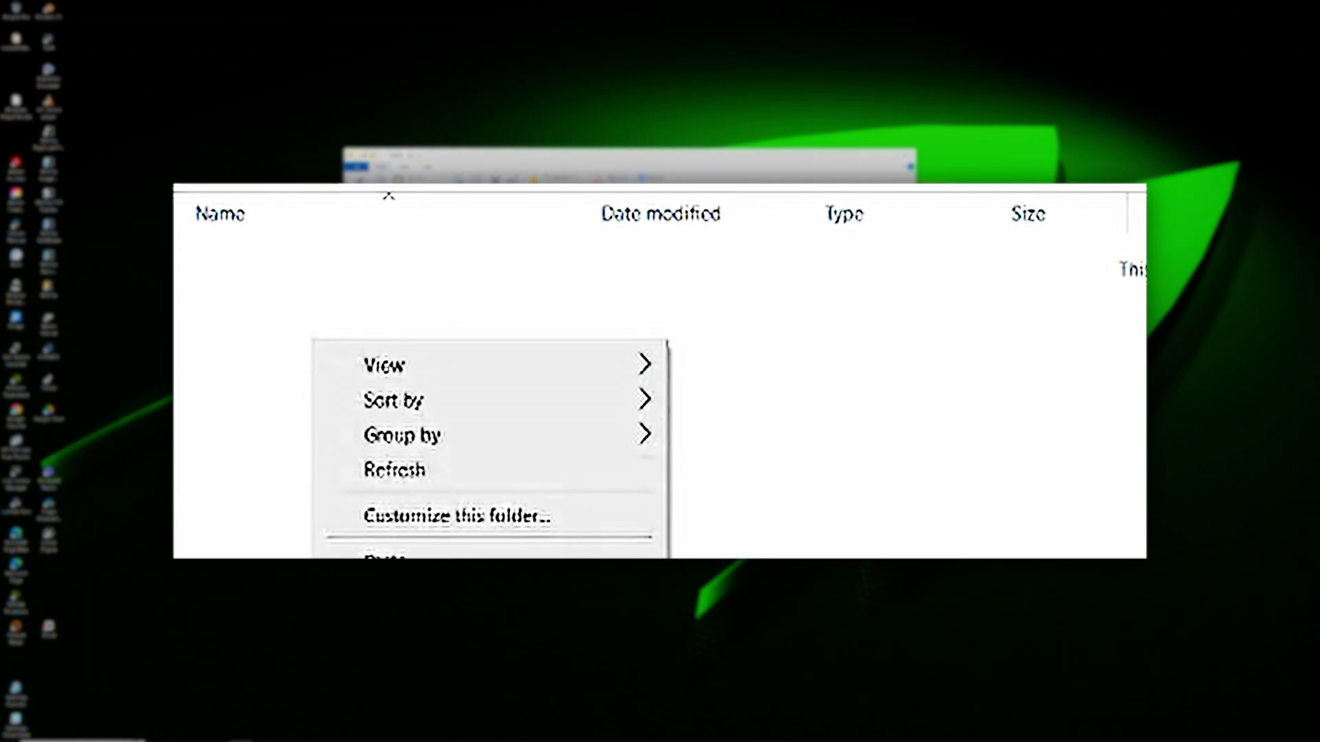
key("ctrl+shift+n")
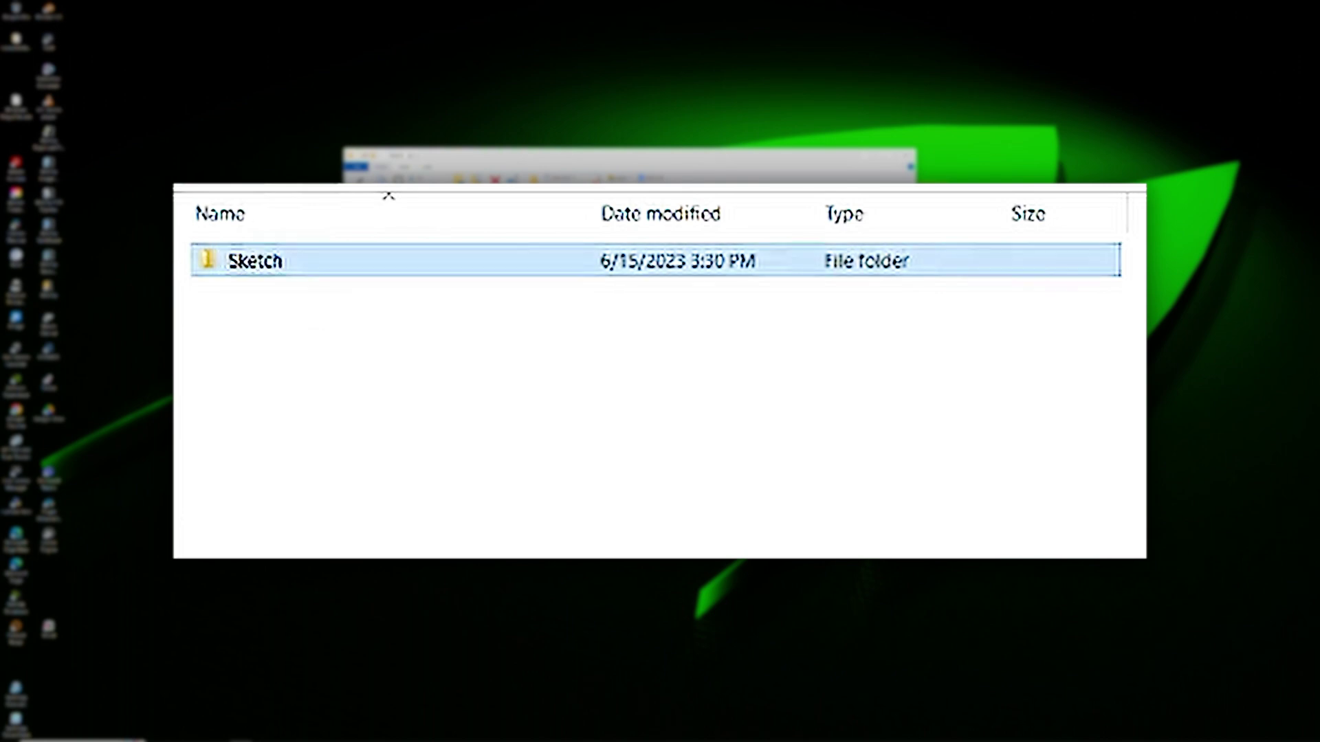
right_click(256, 402)
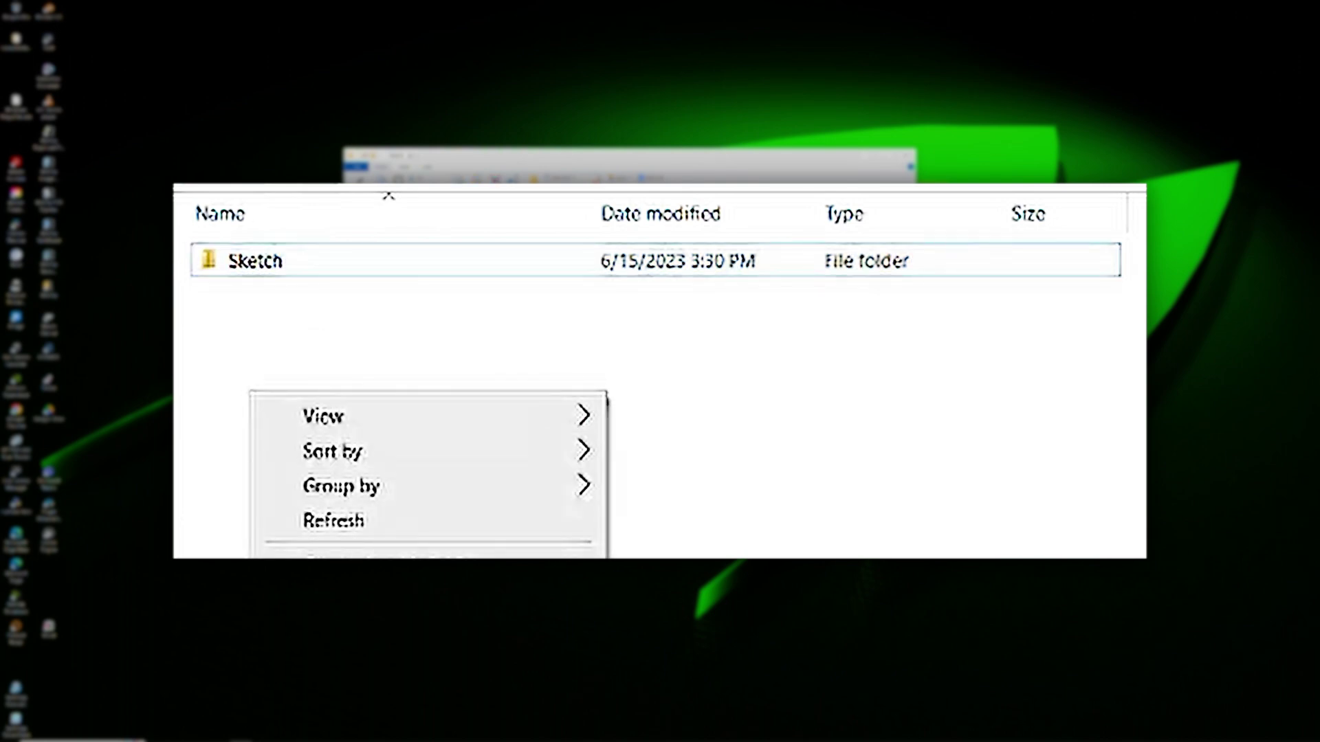
key("ctrl+shift+n")
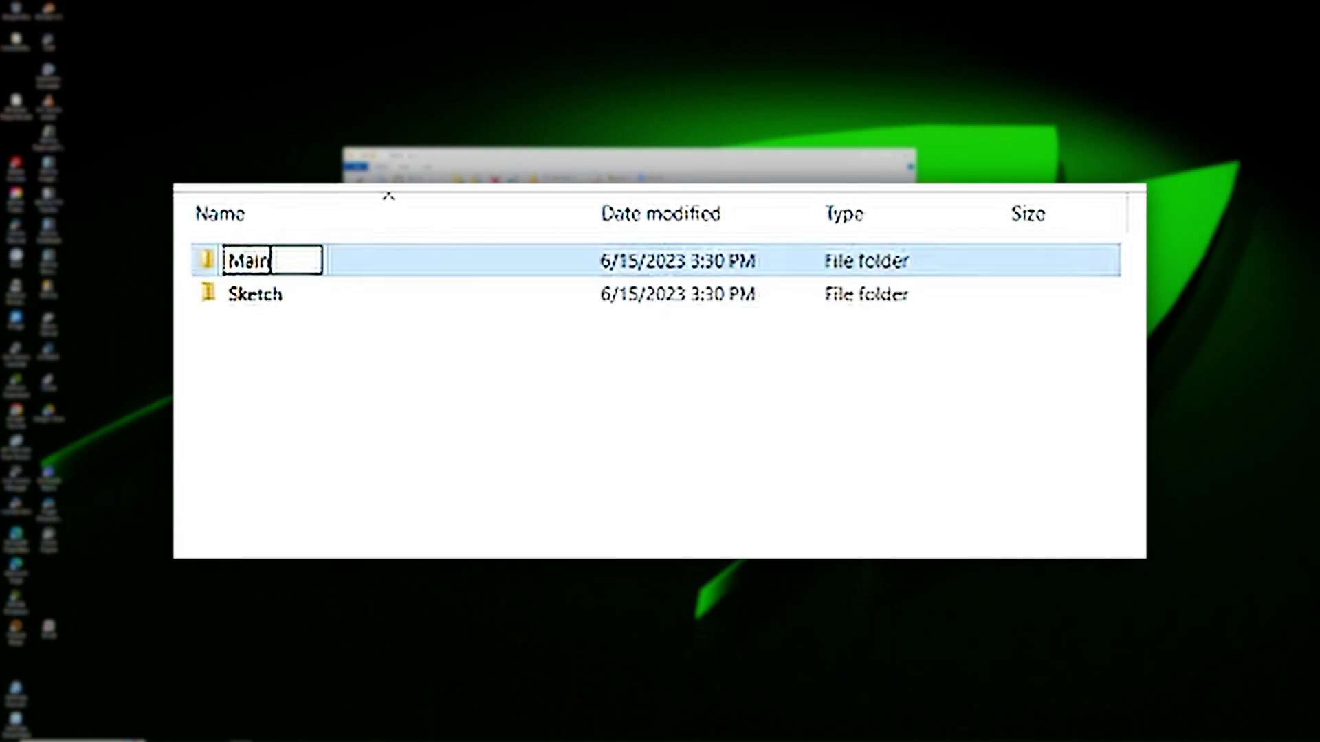
- Inside Sketch, add Footage and Audio folders and begin naming a Graphics folder
double_click(230, 303)
right_click(437, 379)
key("ctrl+shift+n")
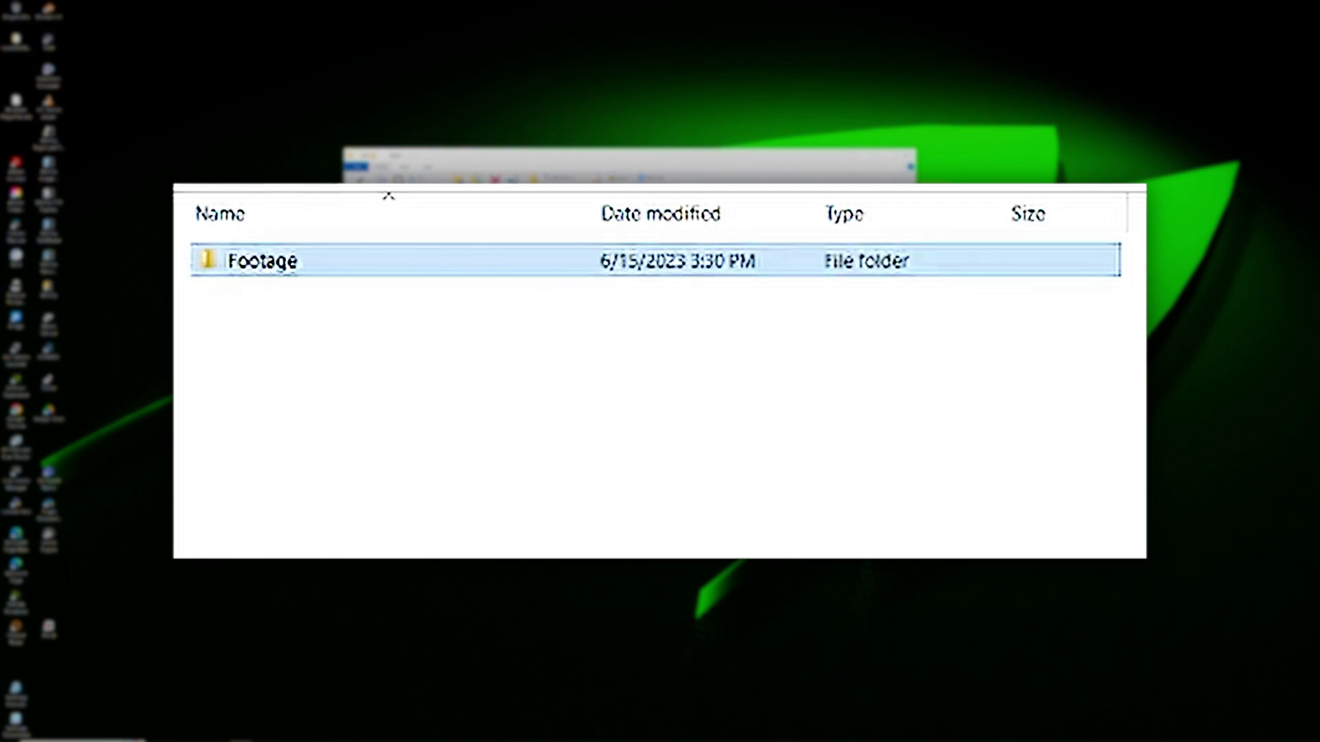
key("ctrl+shift+n")
type("Audio")
key("Return")
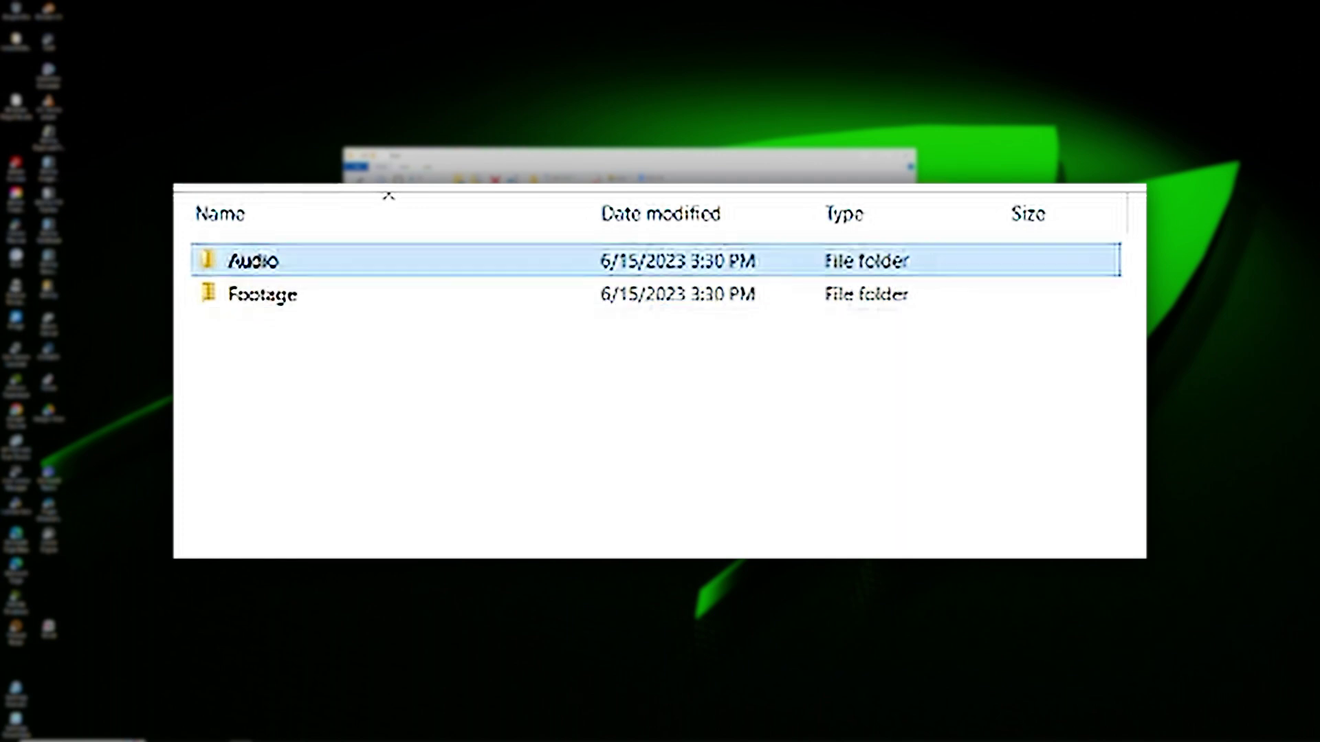
right_click(324, 496)
key("ctrl+shift+n")
type("Gra")
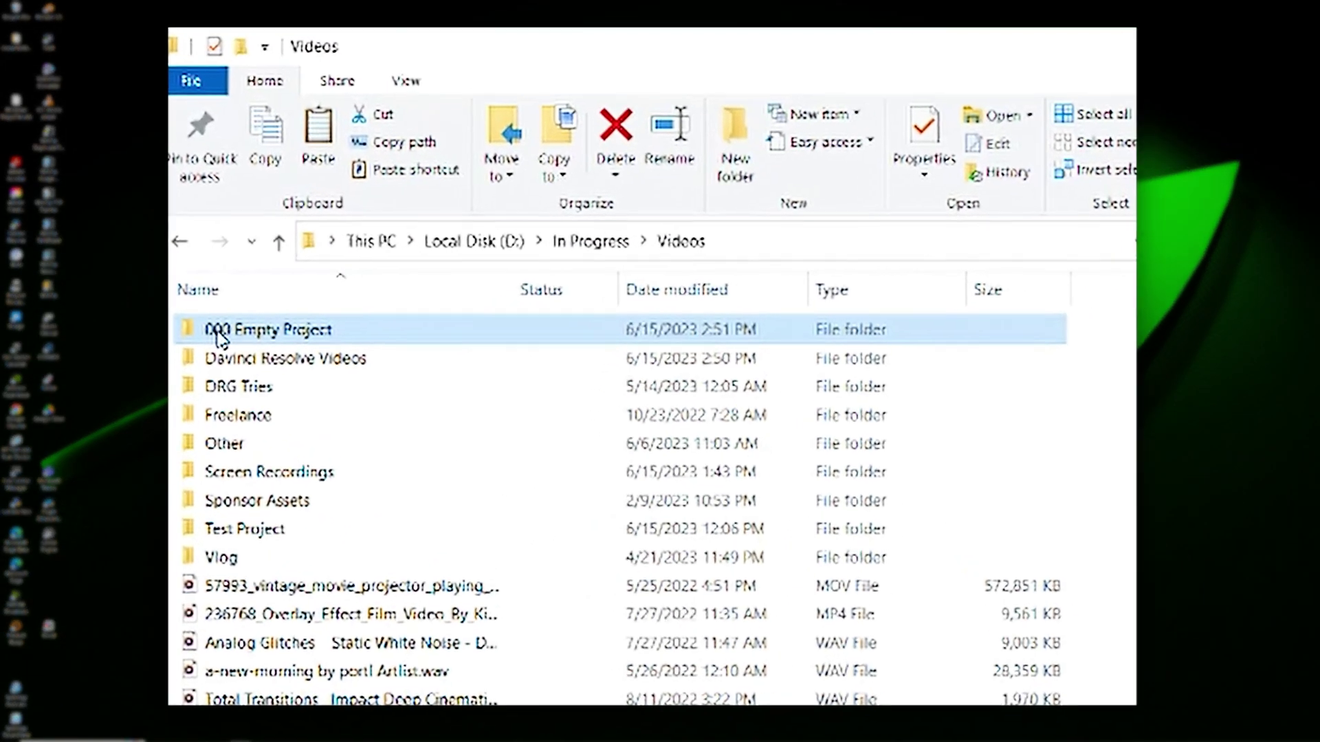
- Paste a copy of 000 Empty Project into Davinci Resolve Videos, named How To Download DR
left_click(218, 333)
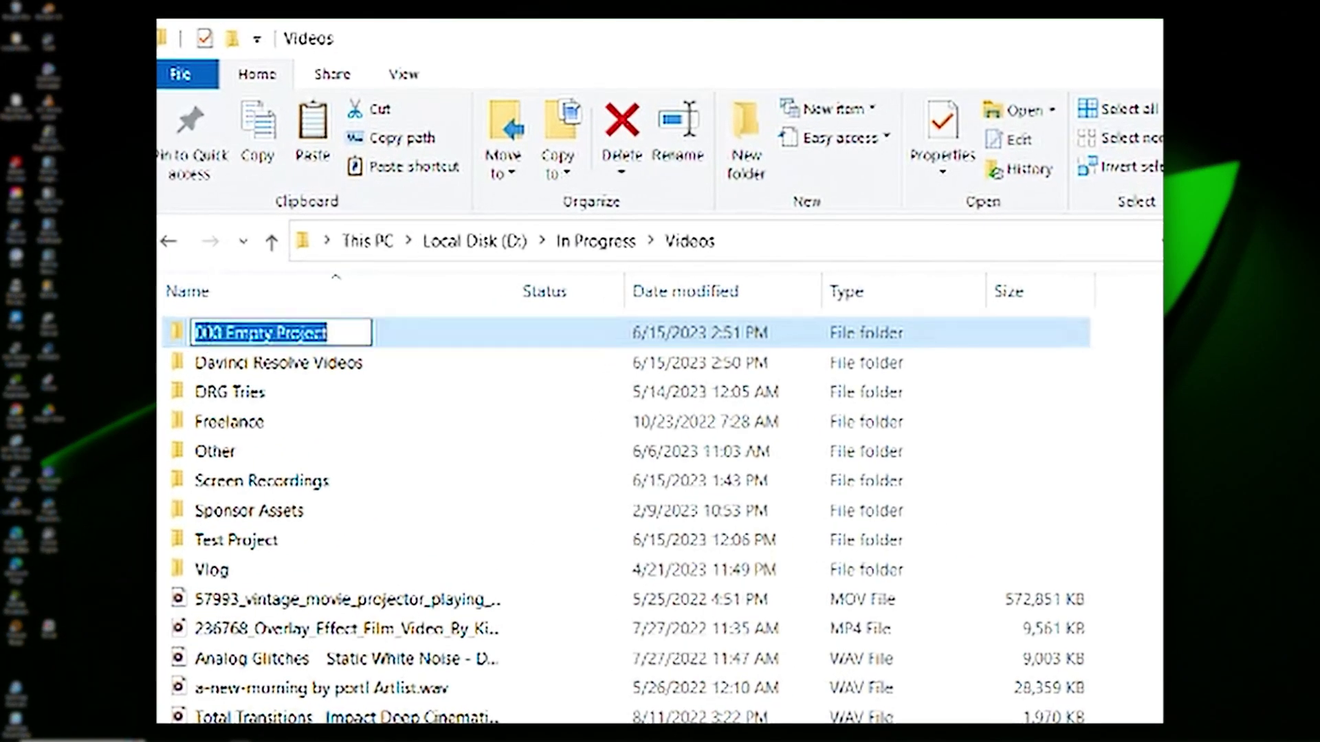
key("Return")
left_click(189, 340)
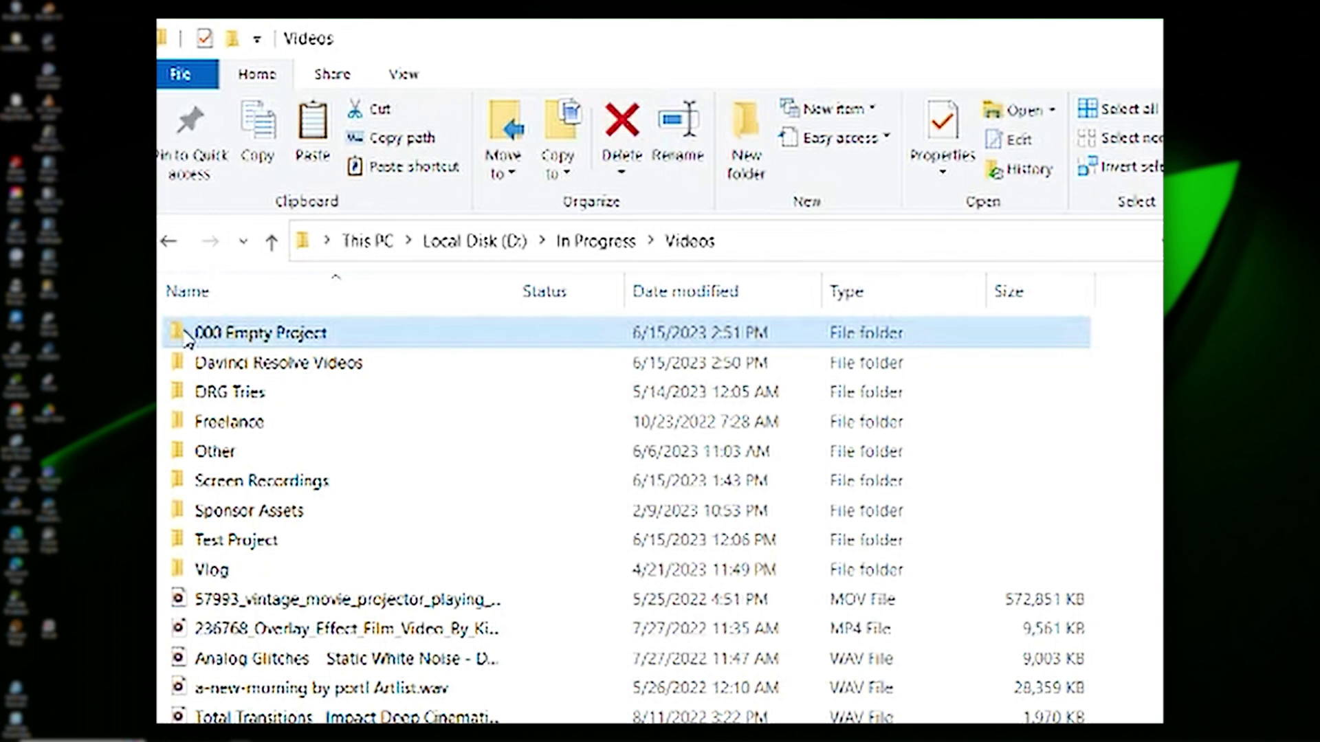
double_click(275, 362)
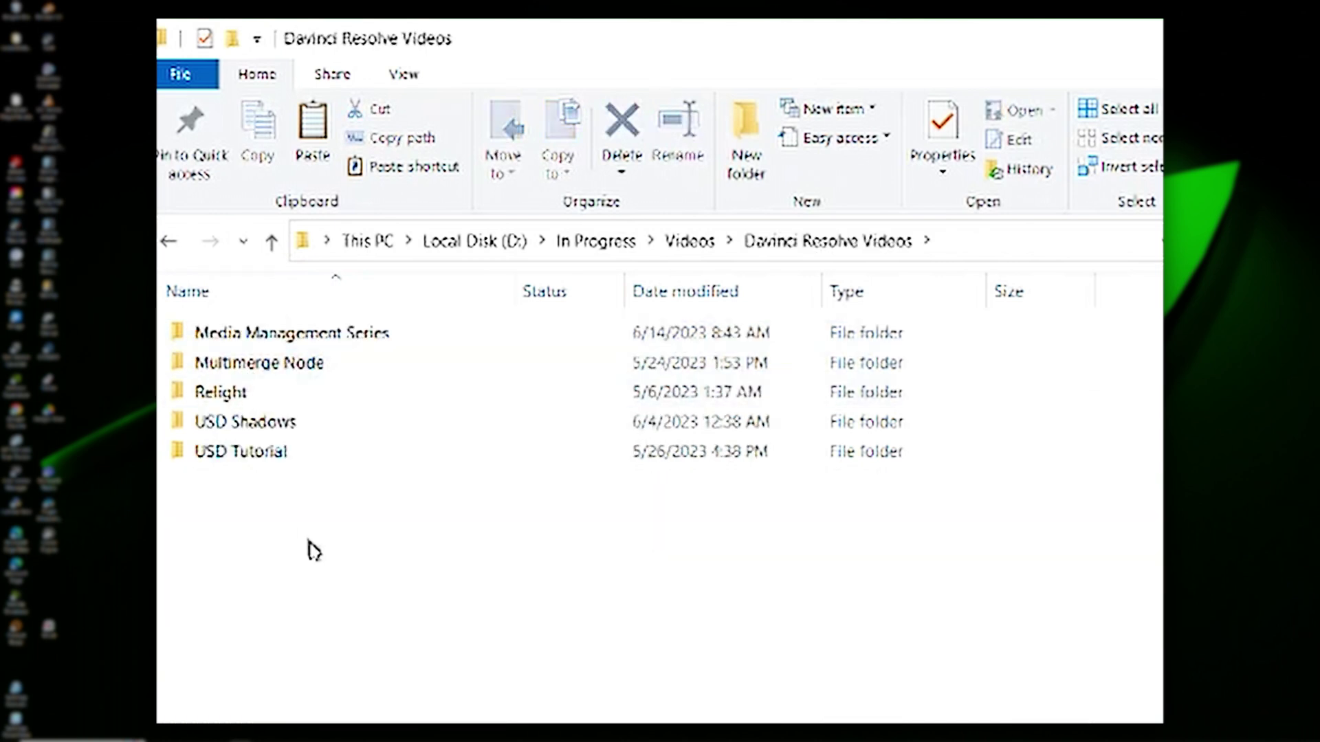
key("ctrl+v")
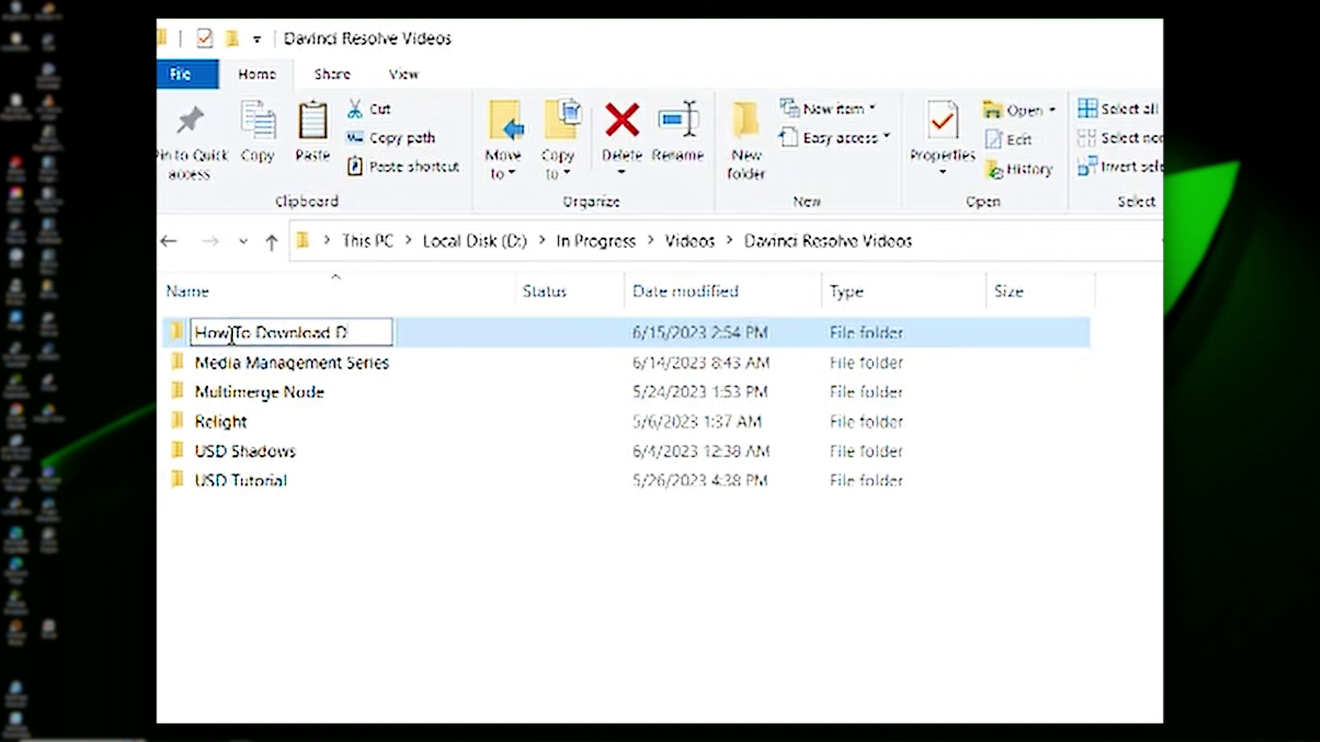
key("Return")
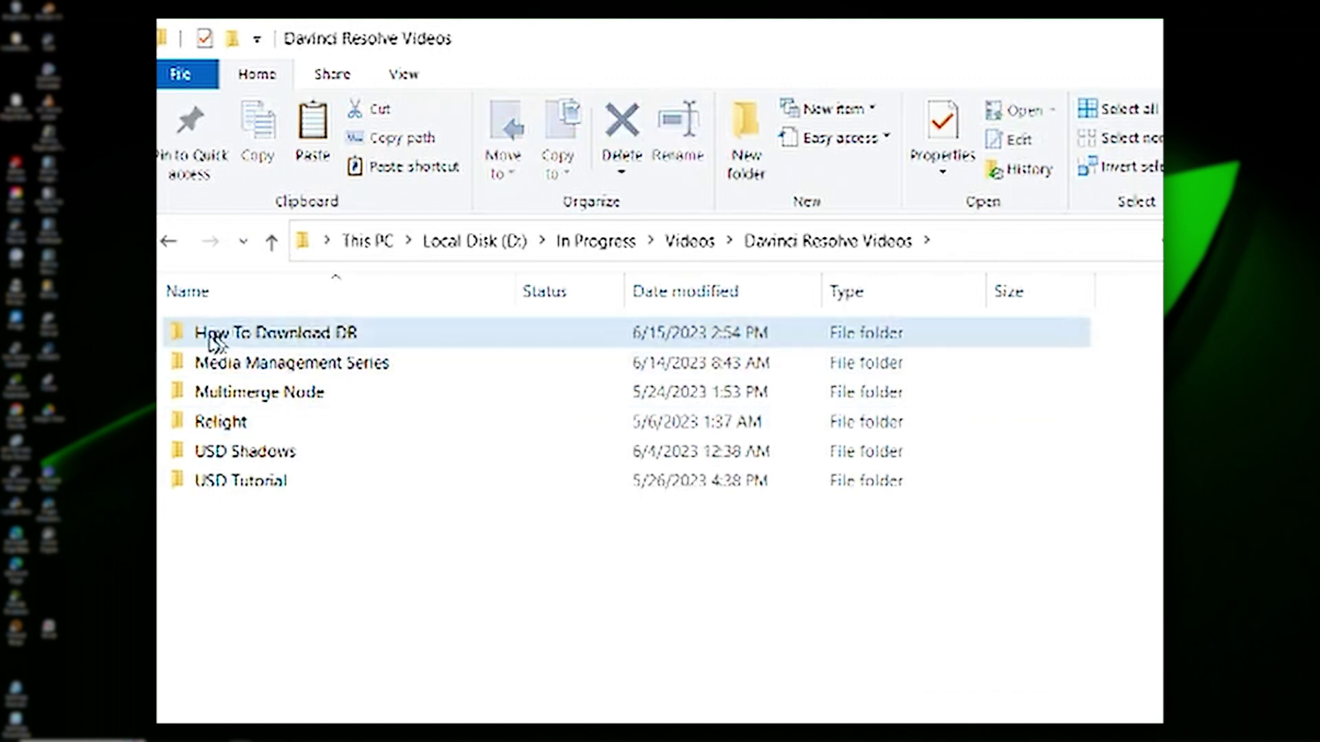
double_click(207, 336)
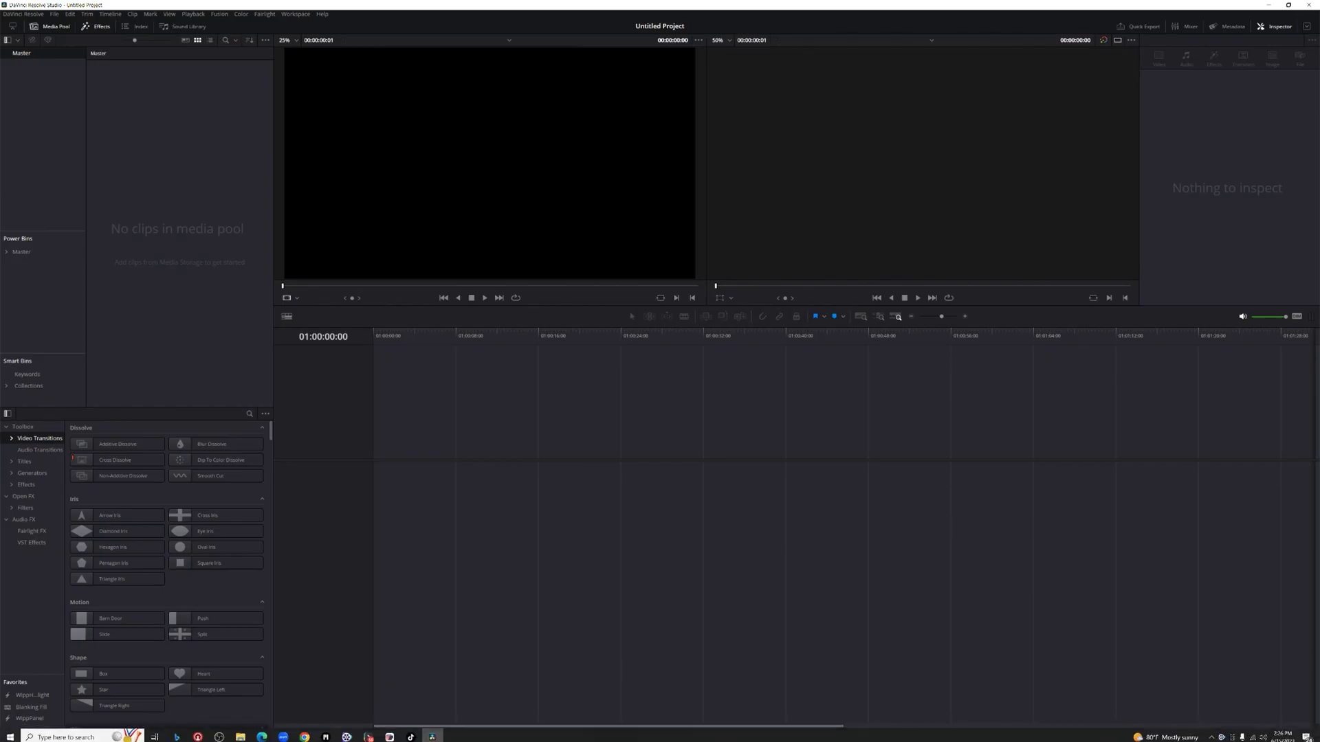
- Bring the Test Project Explorer window forward from the taskbar
mouse_move(242, 739)
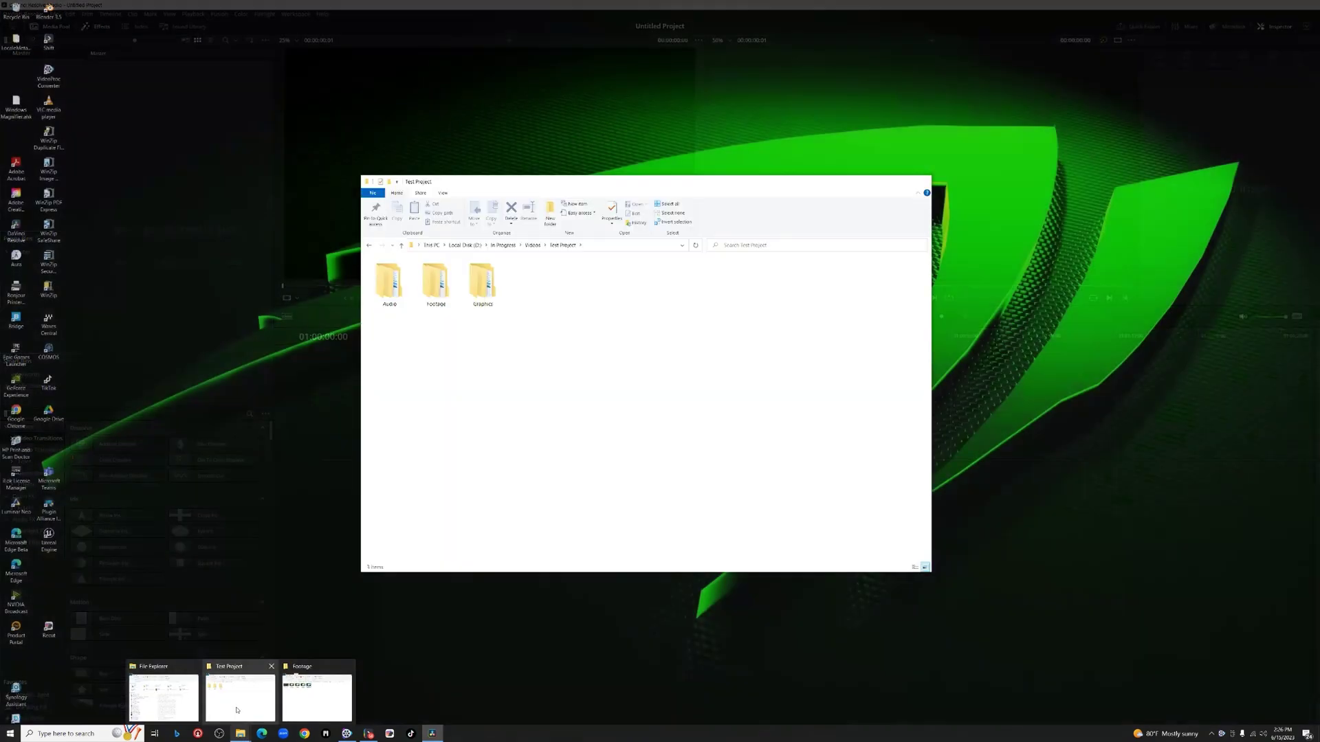
left_click(242, 708)
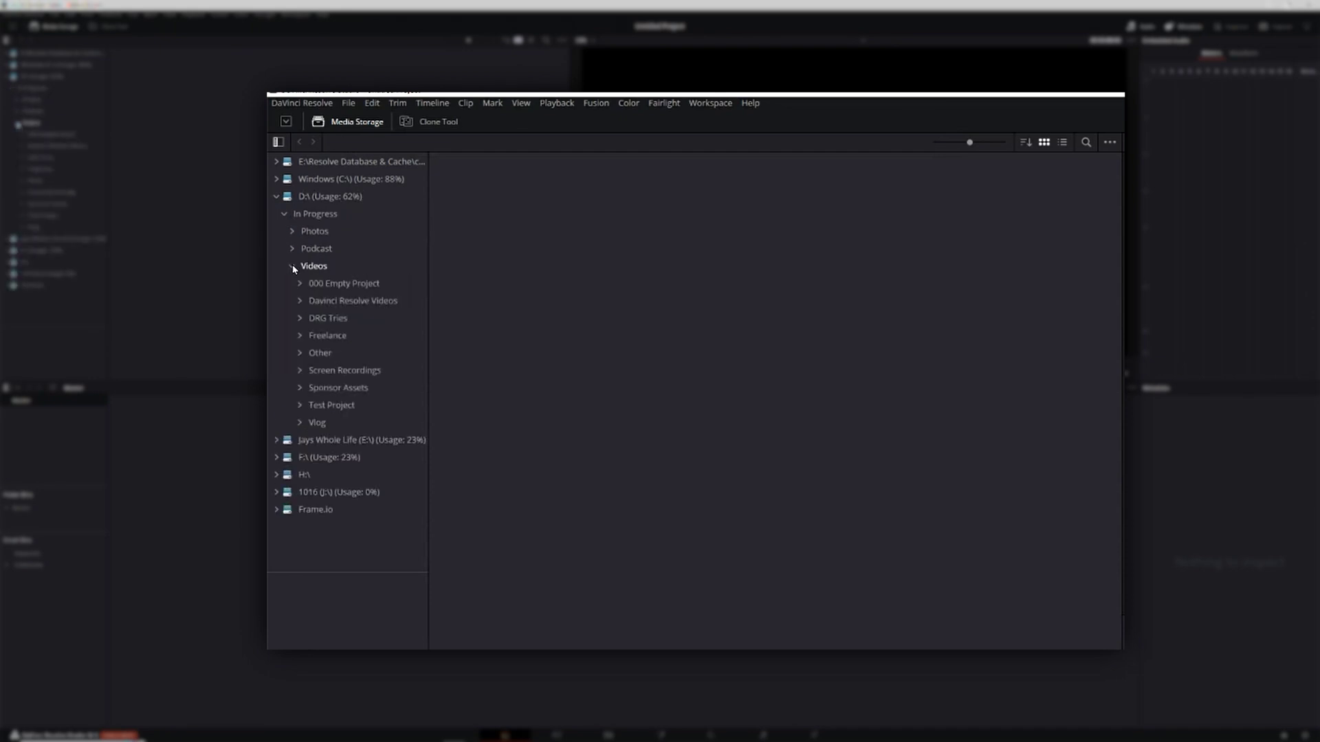
- Import Test Project's Audio, Footage and Graphics folders as bins, keeping the project frame rate
left_click(323, 405)
left_click_drag(732, 194, 480, 246)
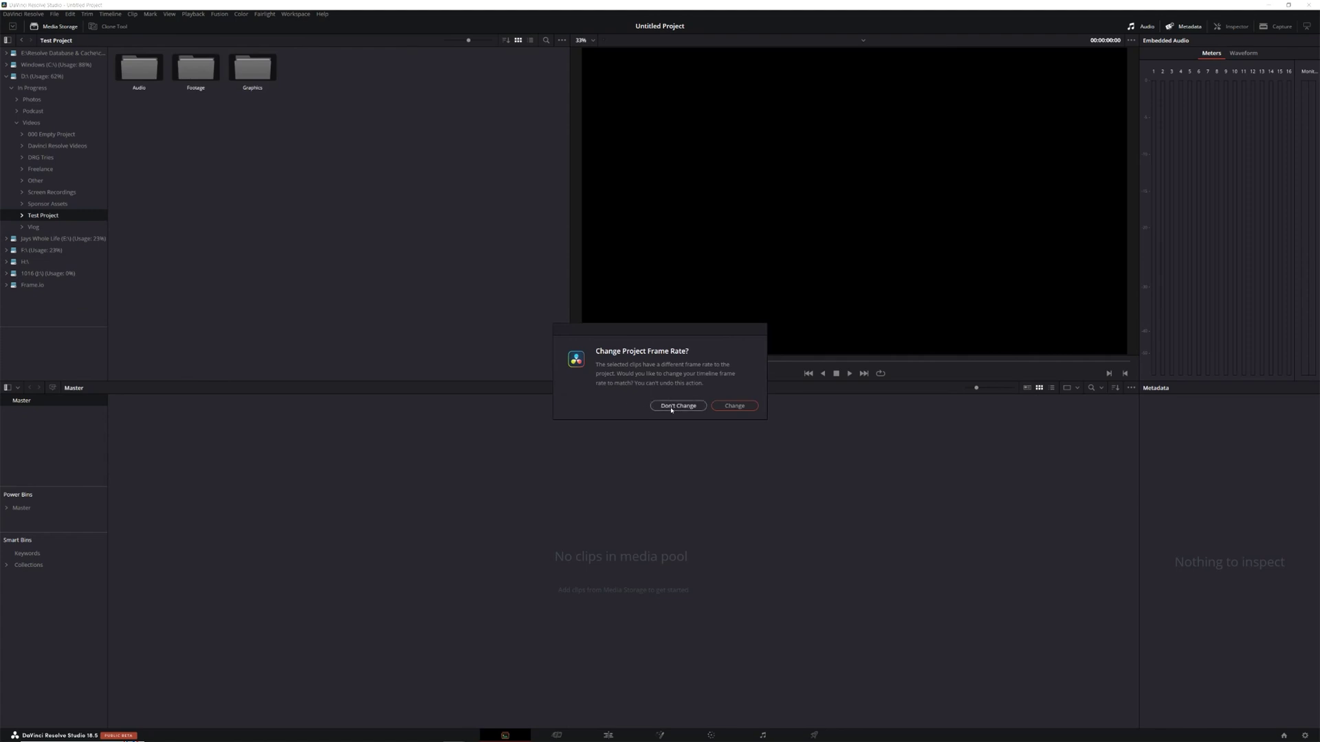
left_click(678, 407)
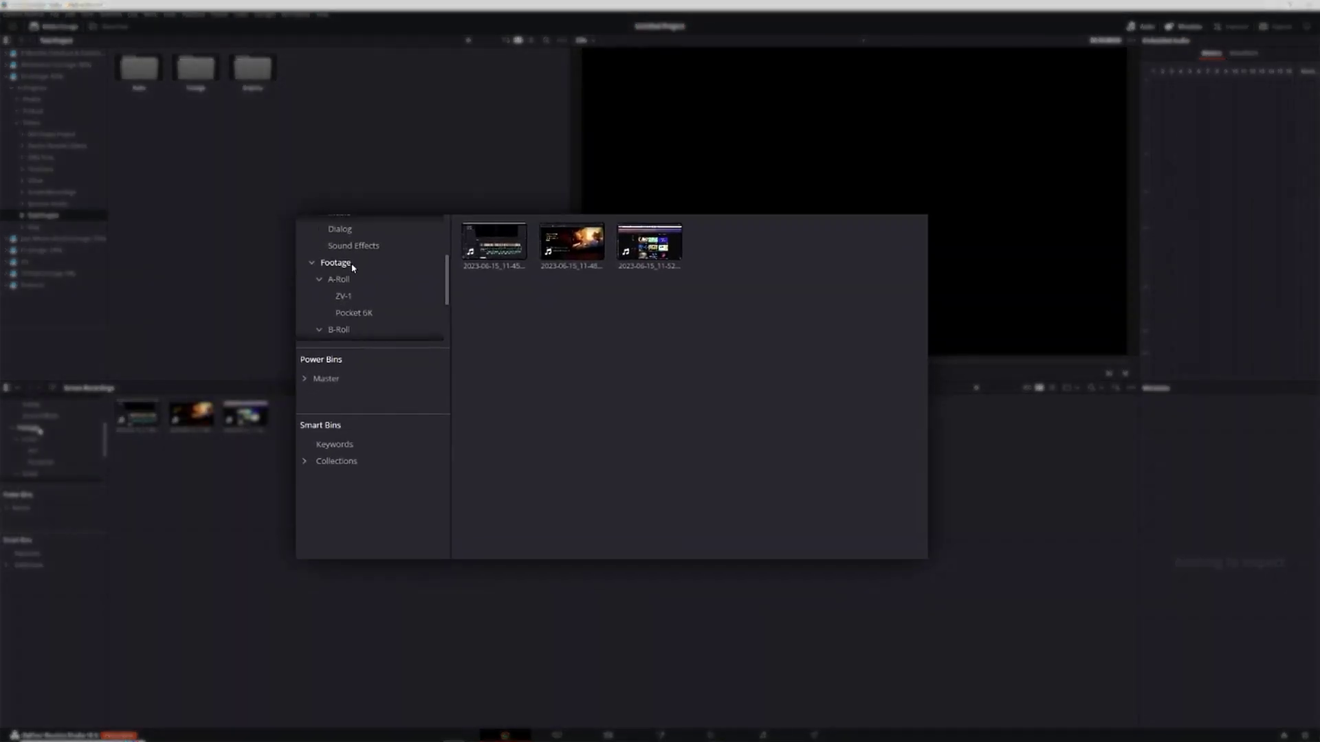
- Browse the Pocket 6K, Stock Footage, iPhone 13 Pro and Screen Recordings bins
left_click_drag(47, 488, 41, 608)
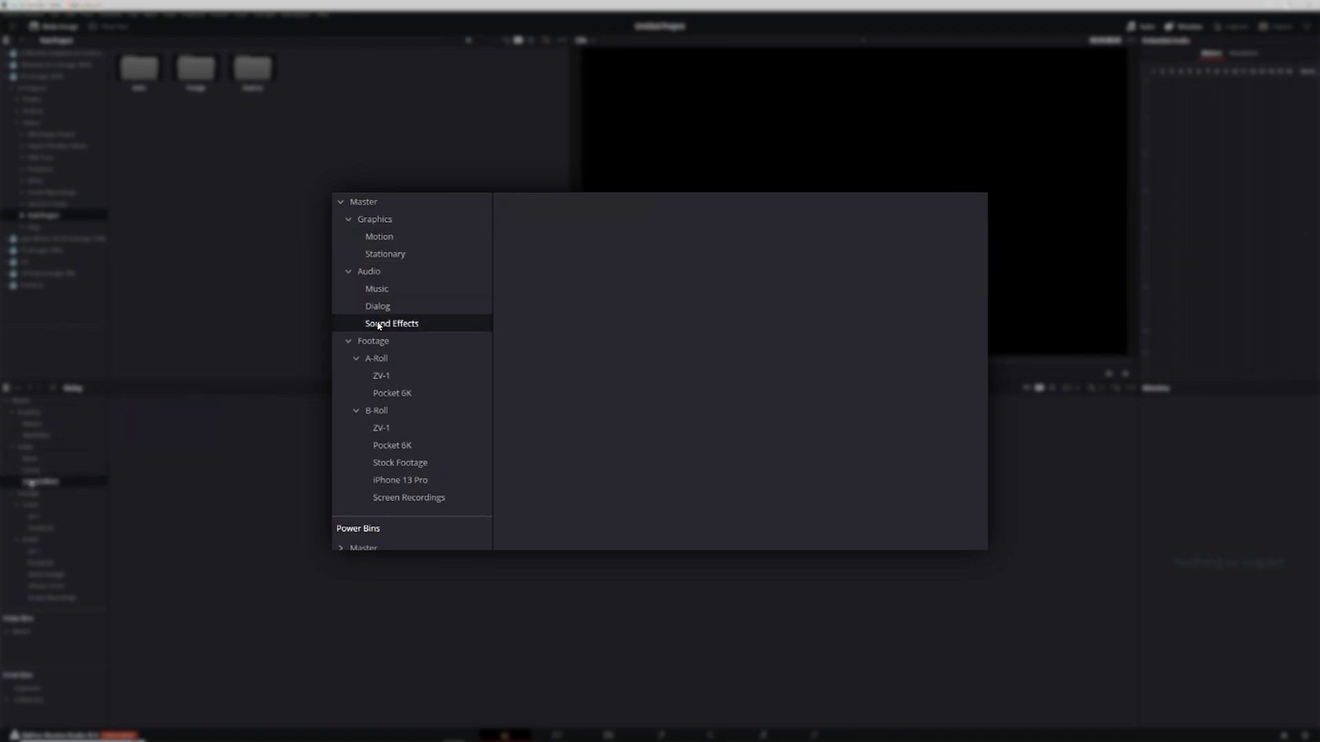
left_click(392, 446)
left_click(401, 462)
left_click(401, 479)
left_click(408, 498)
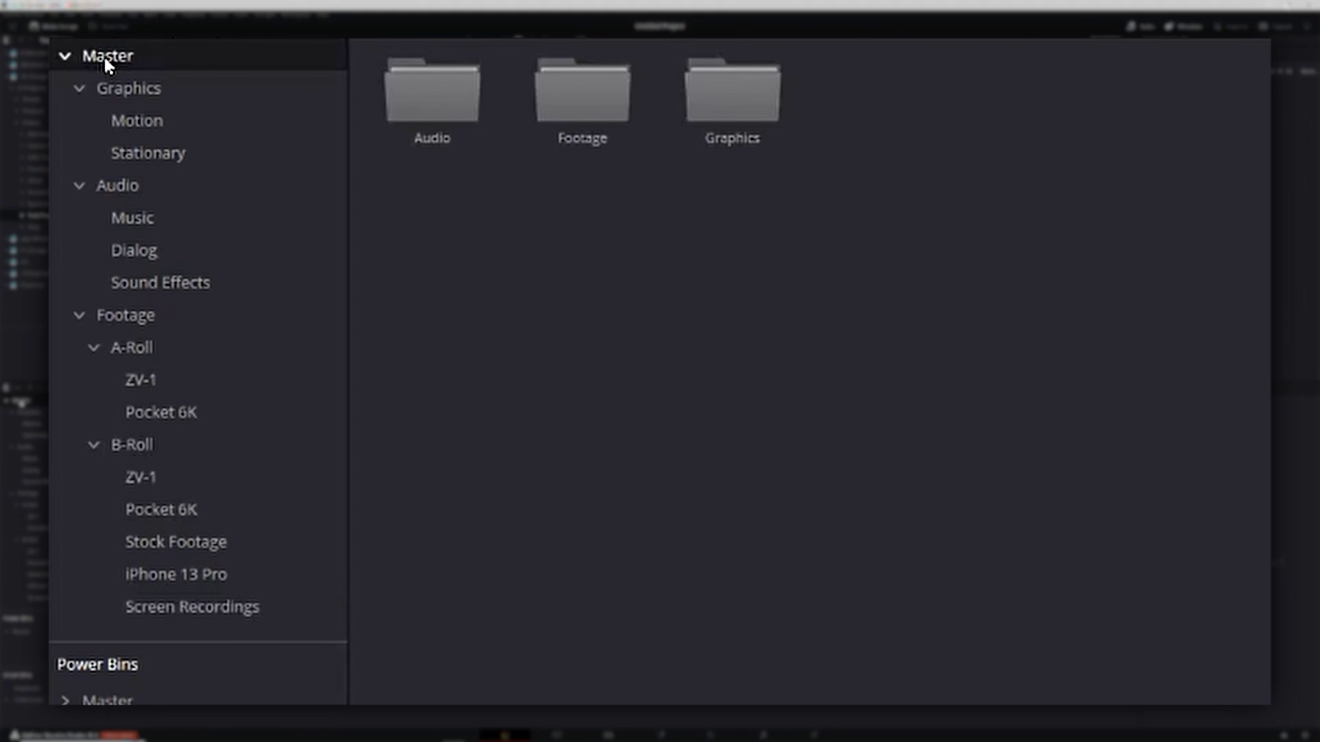
- Add a new top-level bin to Master, to be named Timelines
right_click(105, 60)
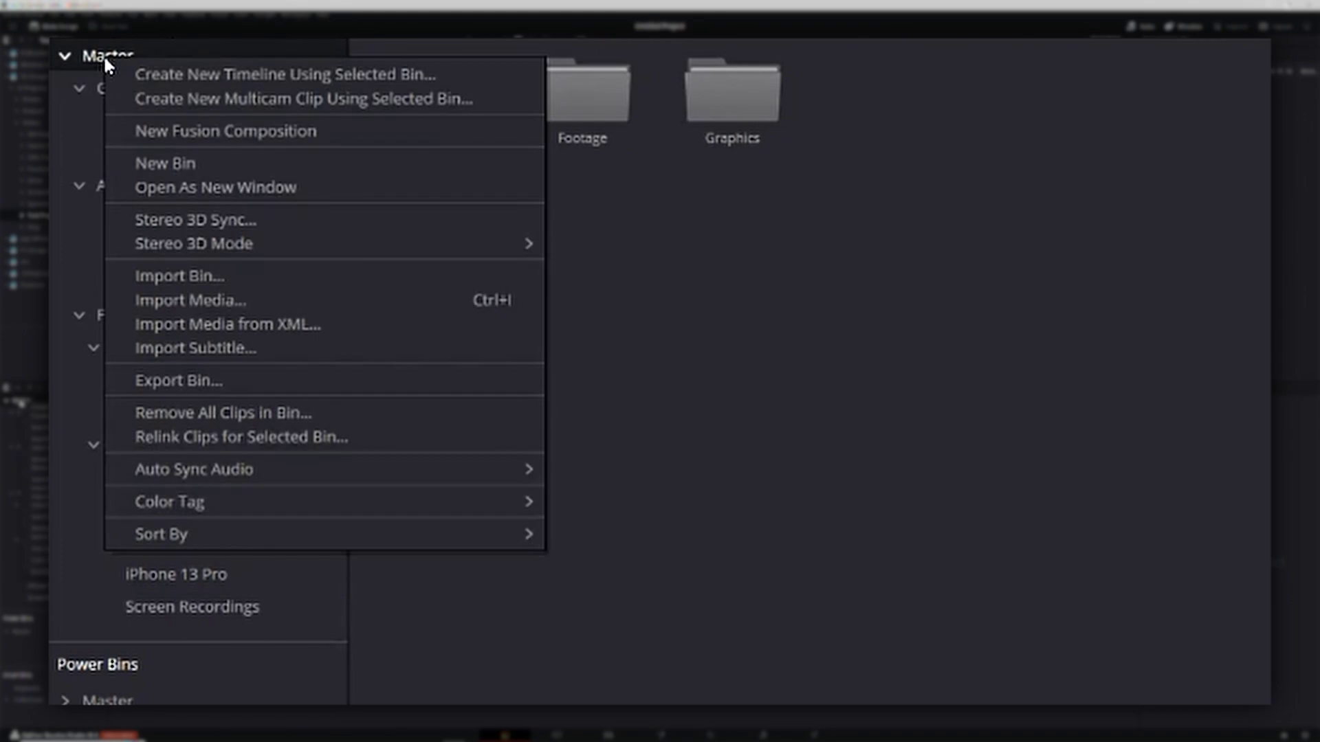
left_click(214, 167)
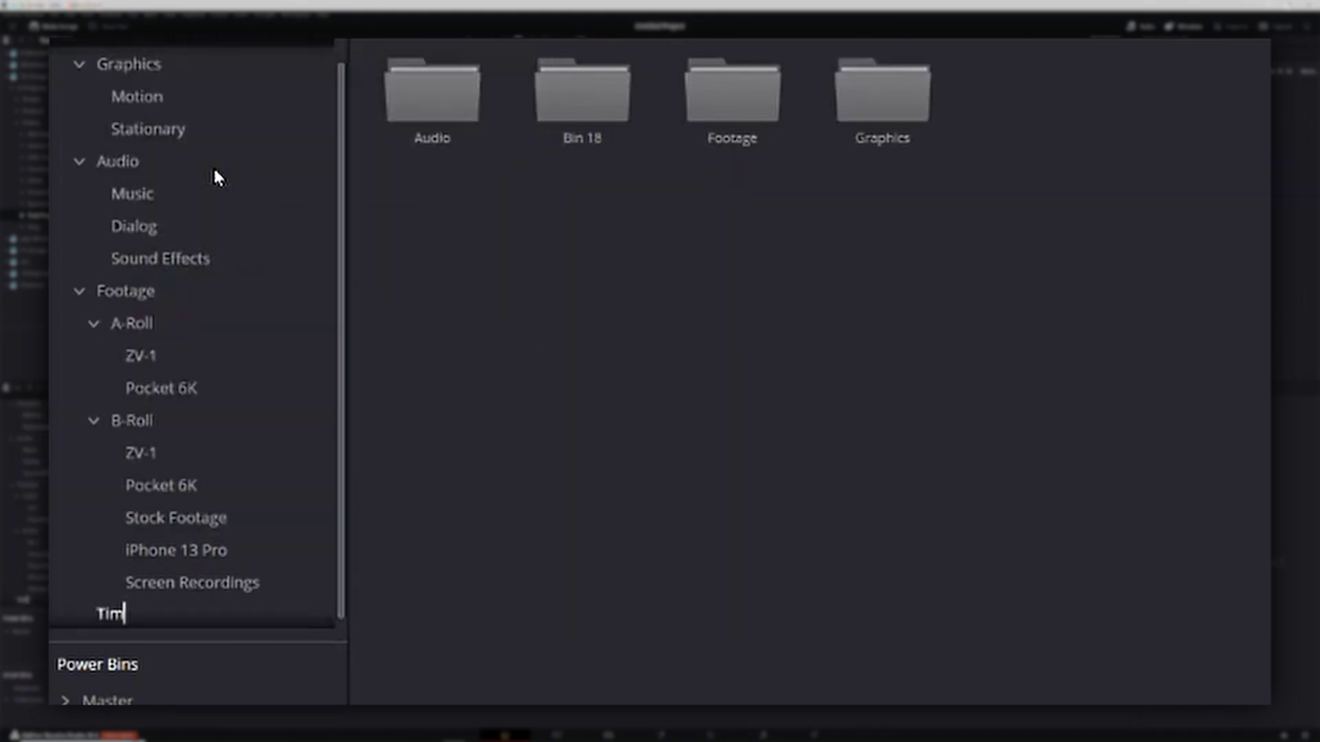